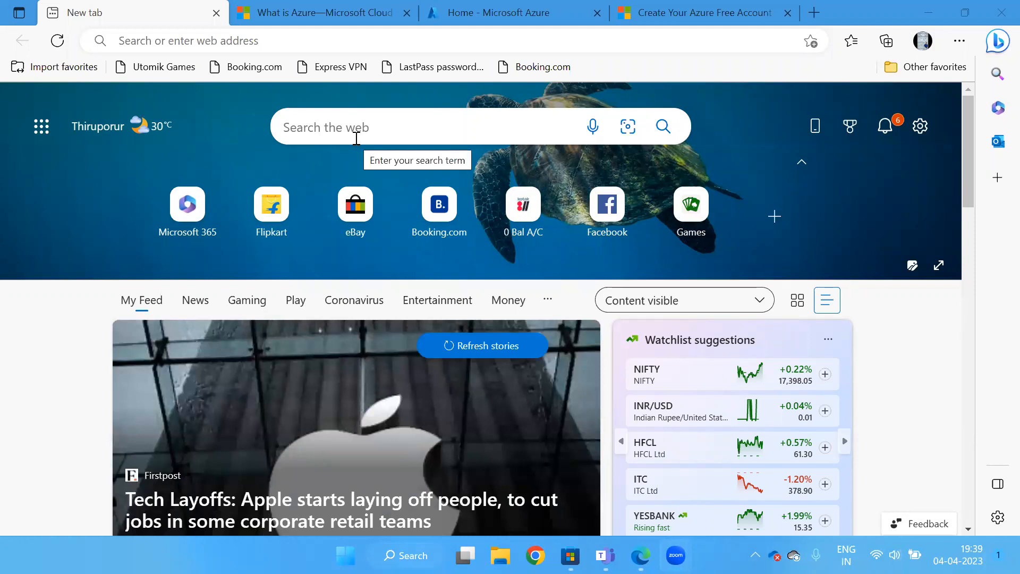
Step: Search the web for portal.azure.com and open the Microsoft Azure portal
left_click(356, 138)
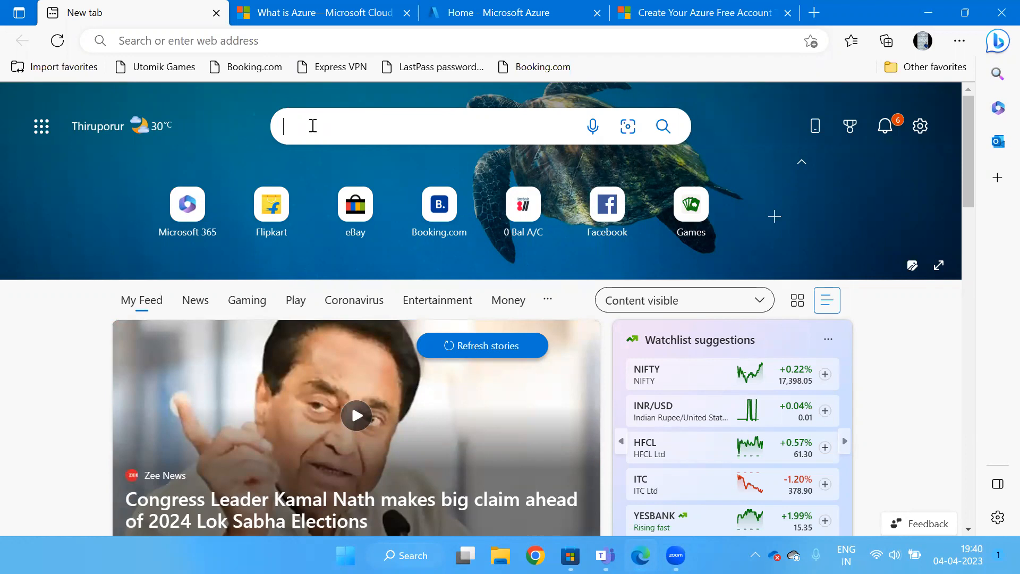
type("po")
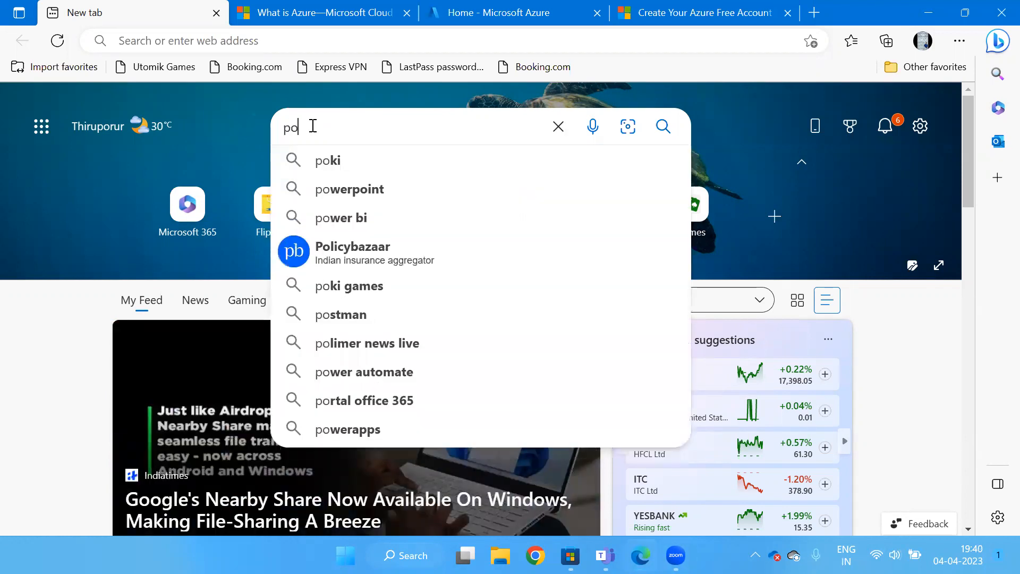
type("rtal")
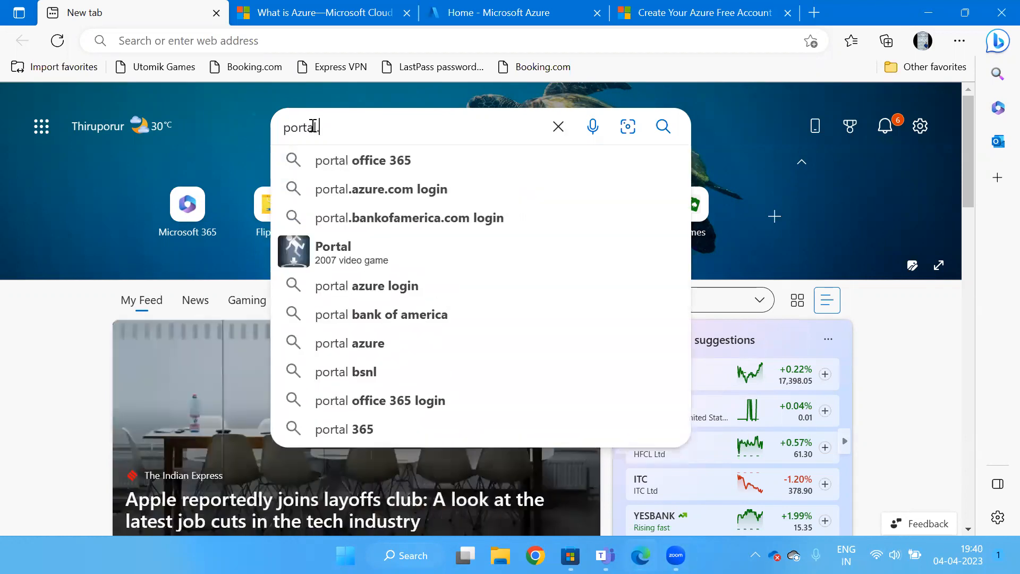
type(".azure")
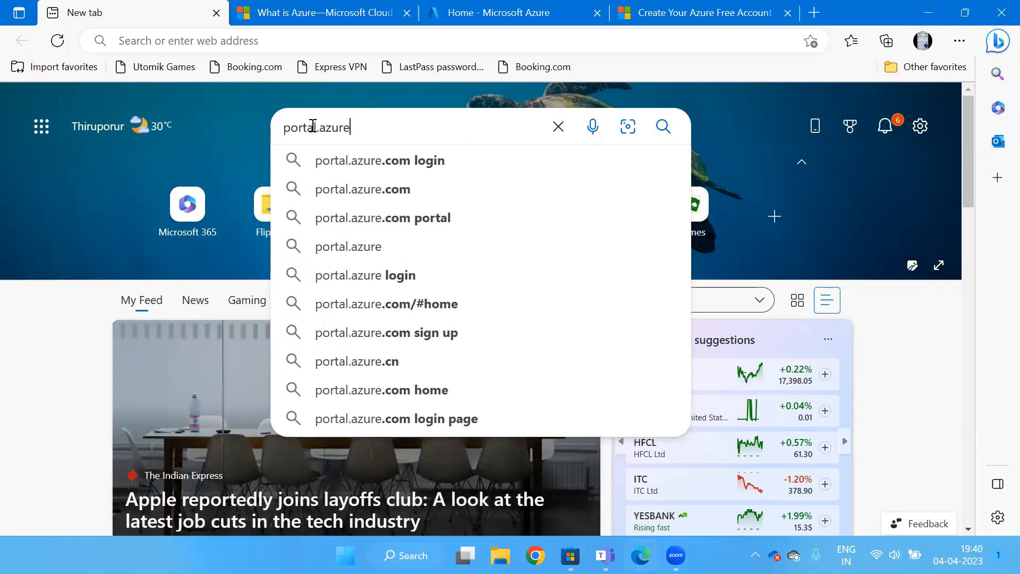
left_click(325, 190)
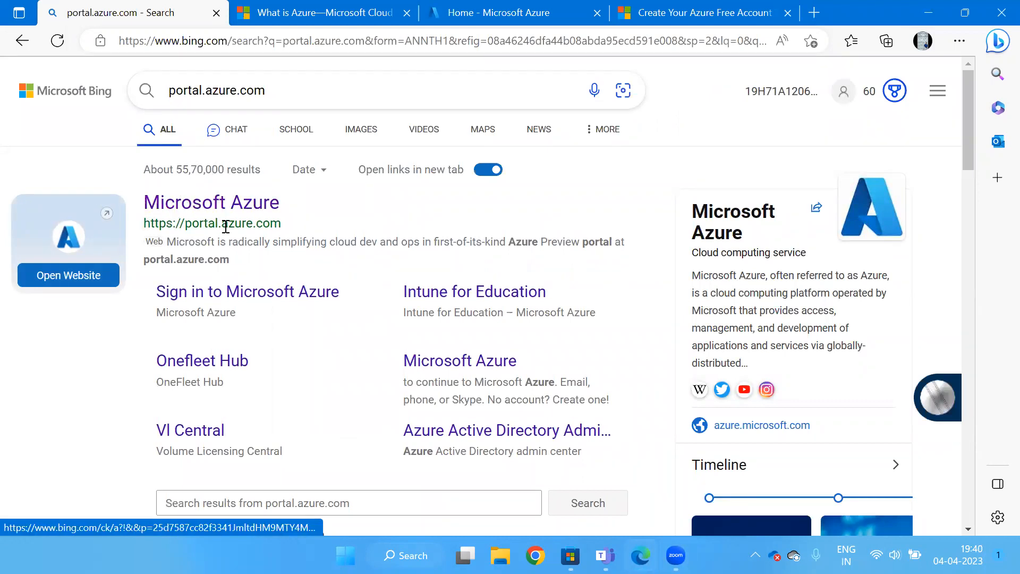
left_click(192, 214)
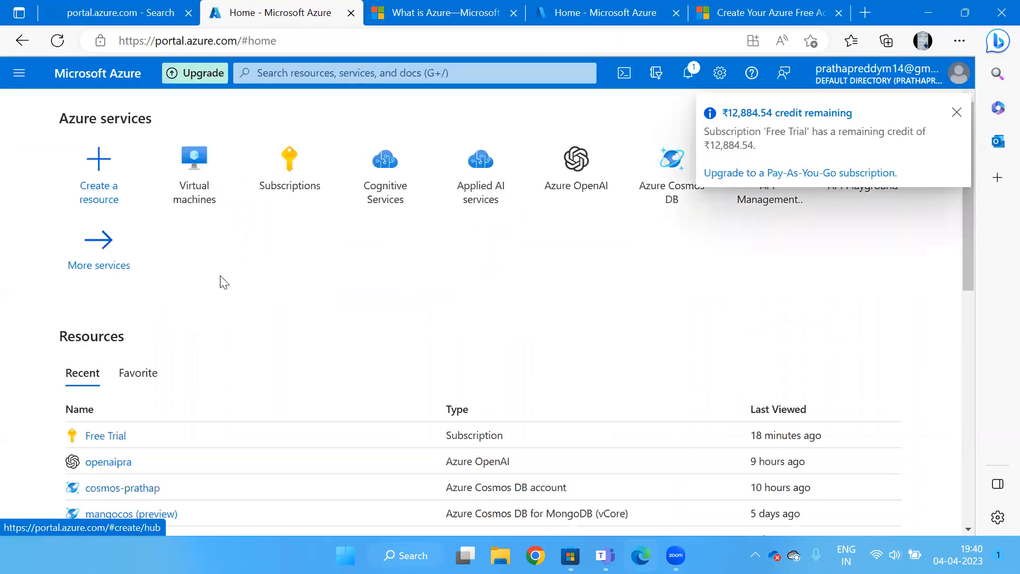
Step: Dismiss the remaining credit notification and check the details of the signed-in account
left_click(956, 114)
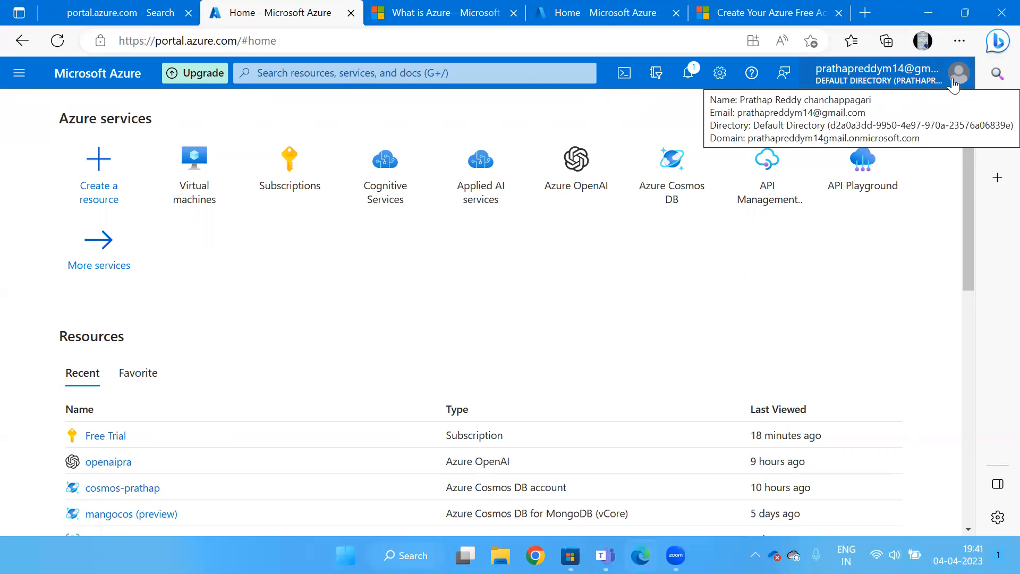
left_click(954, 85)
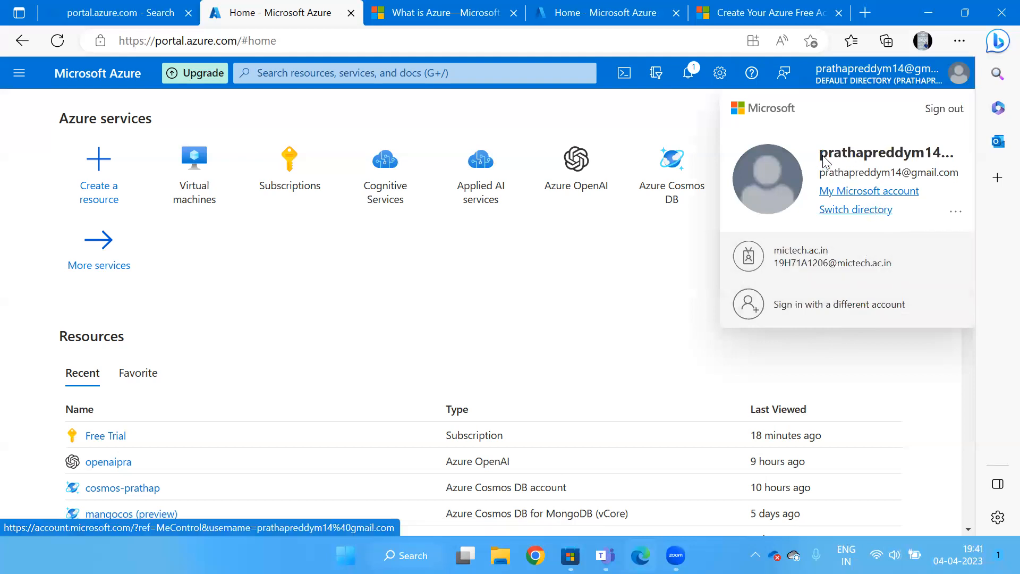
left_click(565, 256)
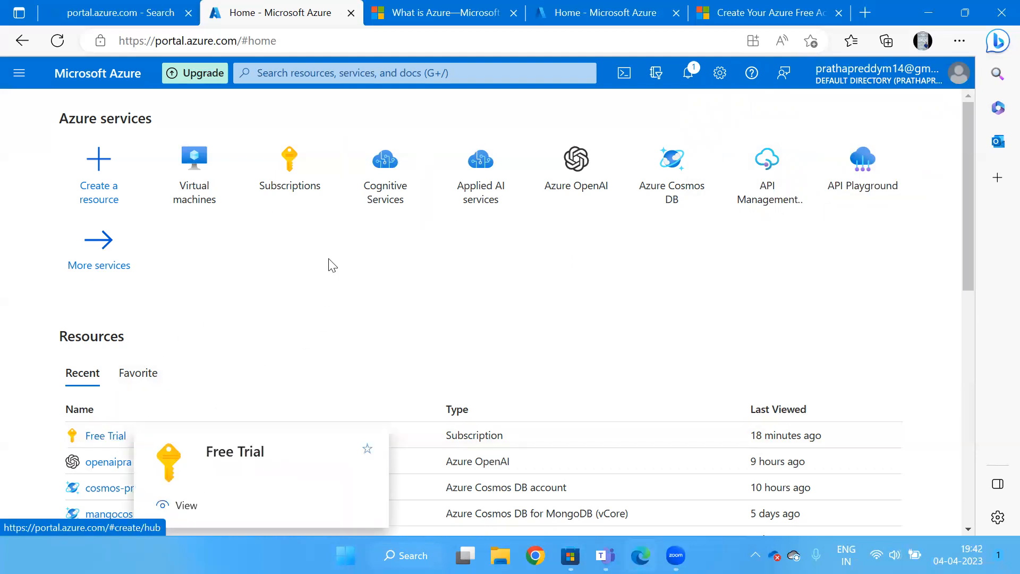
Step: Find the Virtual machines service by searching for "virtu" and start creating a virtual machine
left_click(328, 74)
left_click(669, 270)
left_click(319, 68)
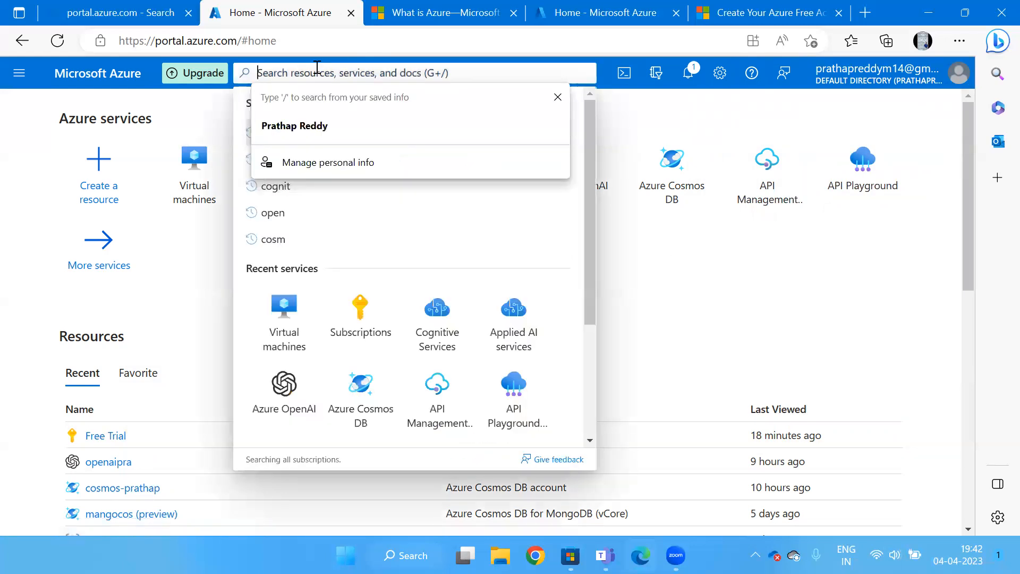
type("virt")
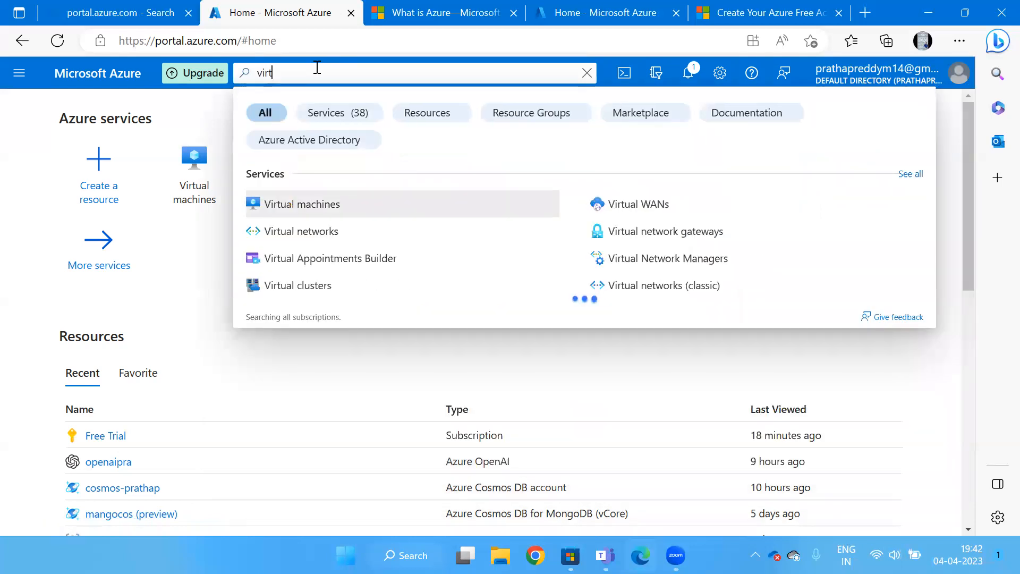
type("u")
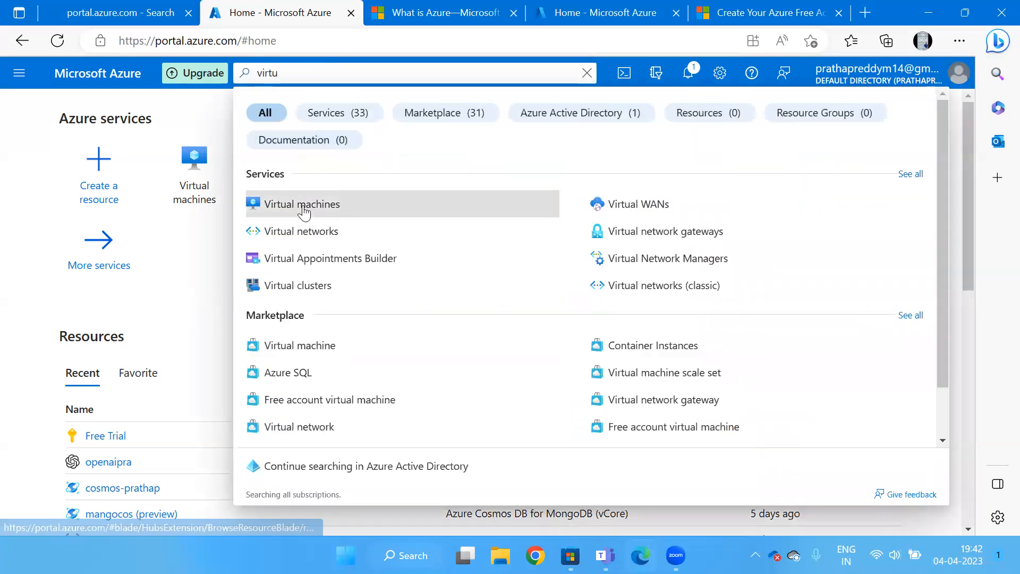
left_click(304, 213)
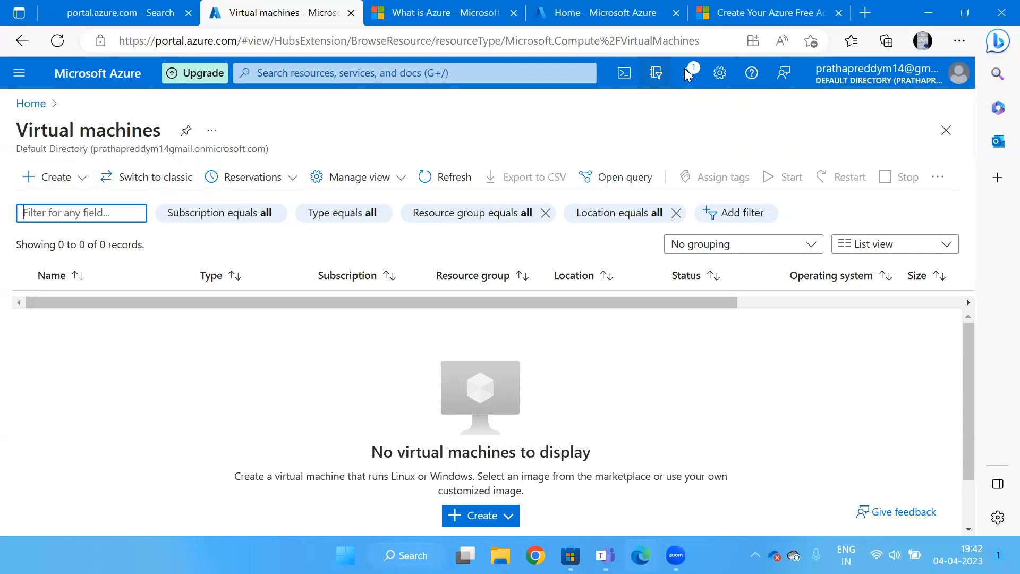
left_click(54, 183)
left_click(76, 219)
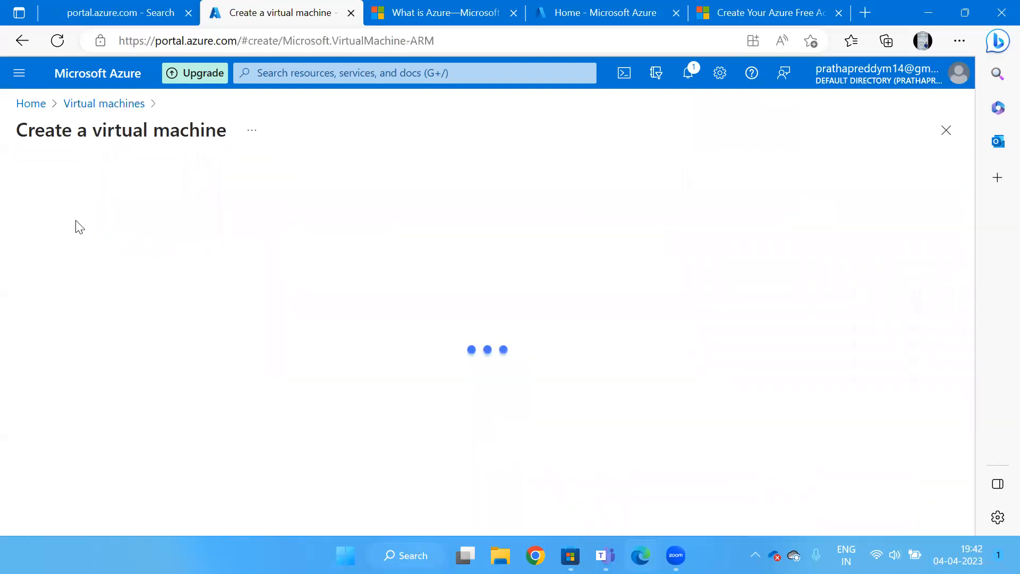
Step: Assign the virtual machine to the Free Trial subscription and the existing rg_cosmosdb resource group
scroll(234, 258, "down", 2)
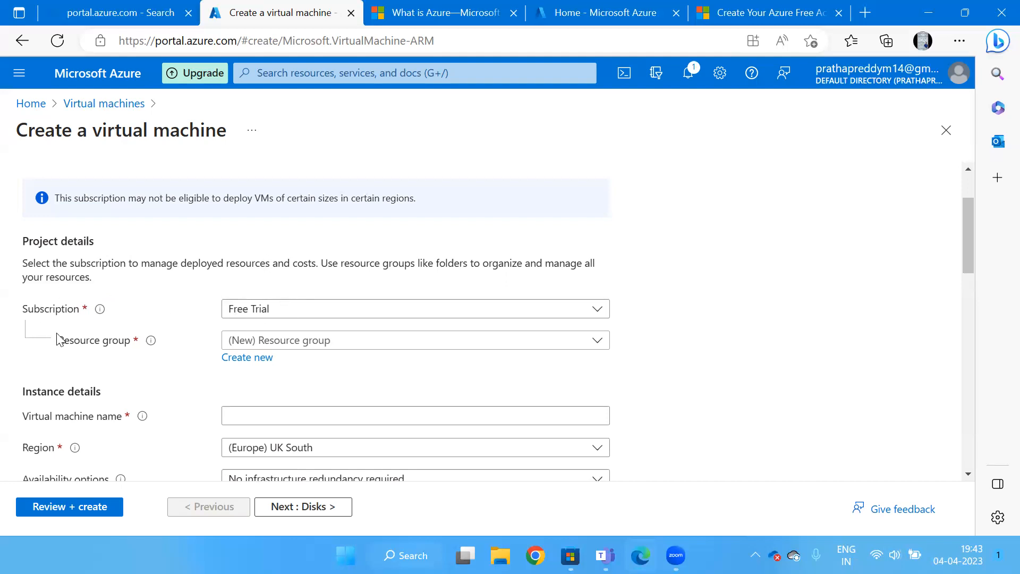
left_click(275, 315)
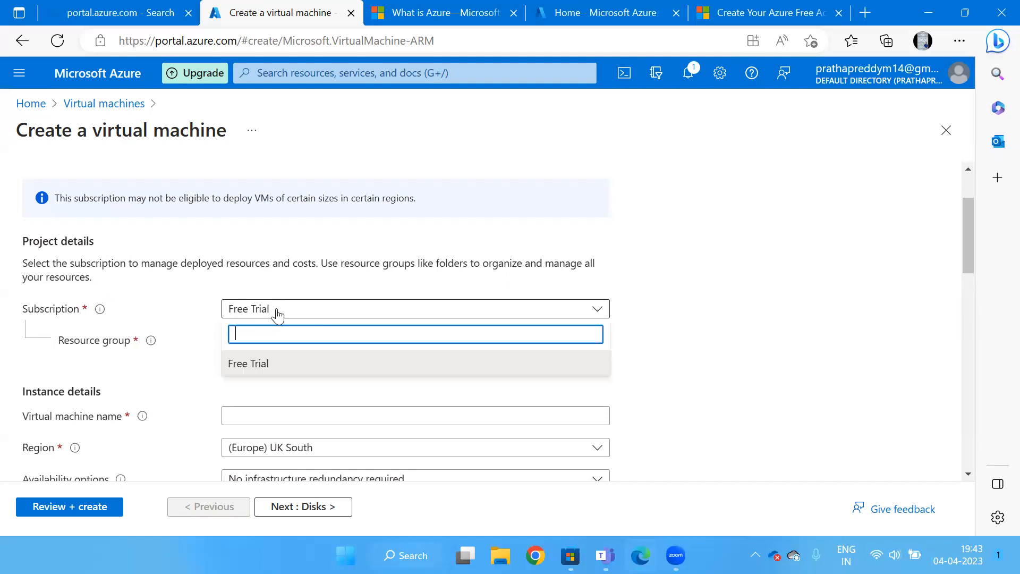
left_click(250, 365)
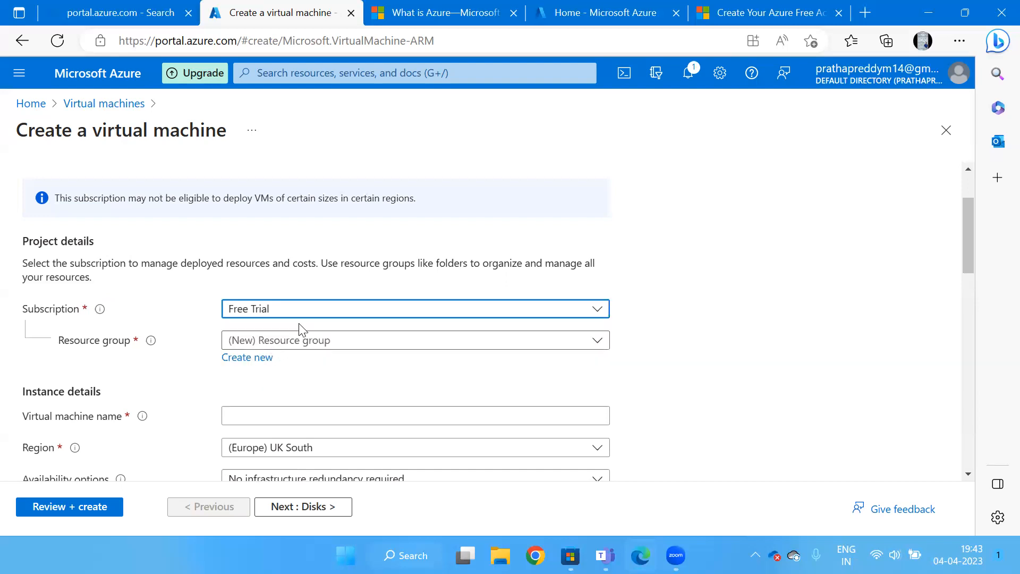
left_click(332, 348)
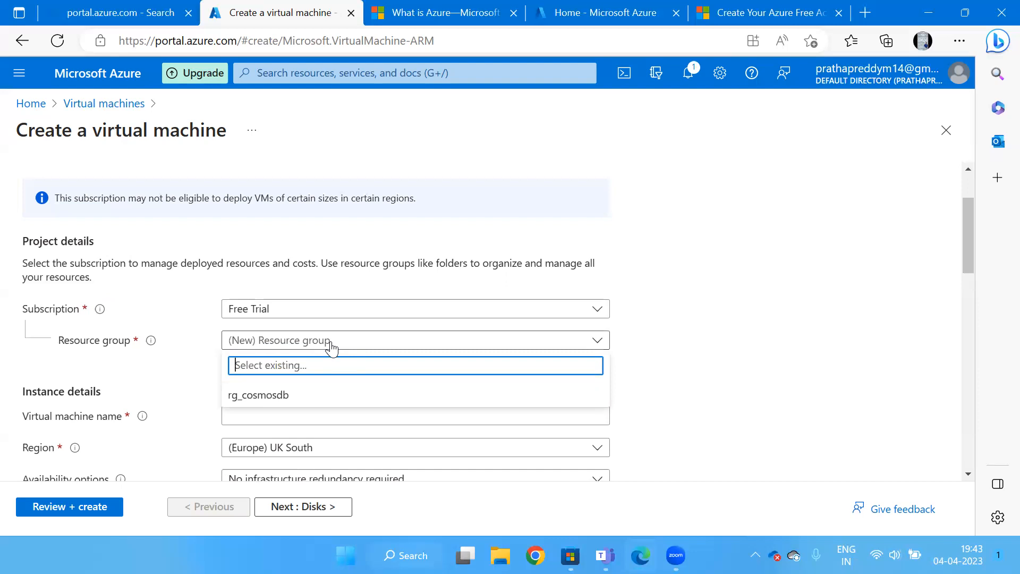
left_click(270, 396)
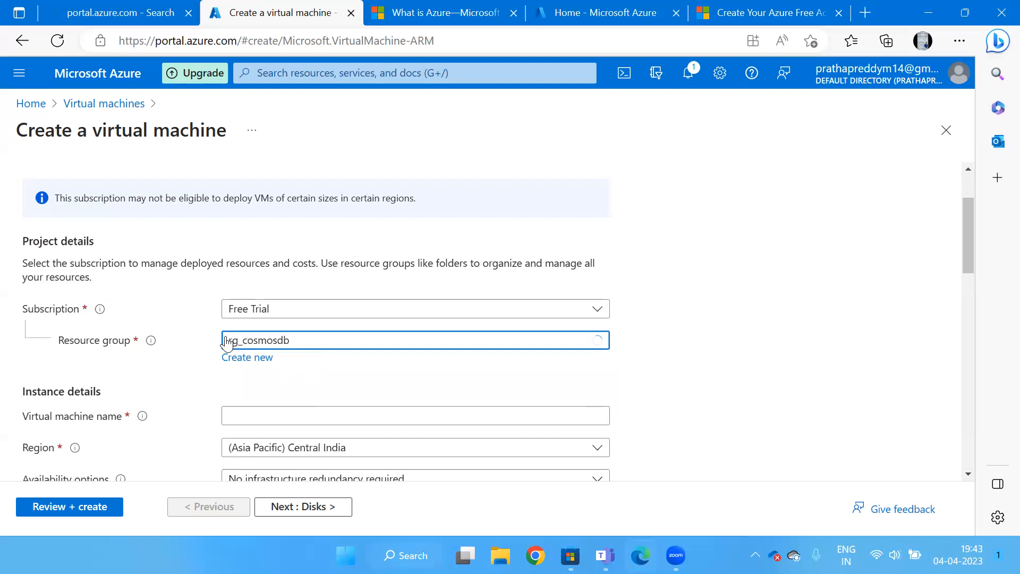
left_click(245, 358)
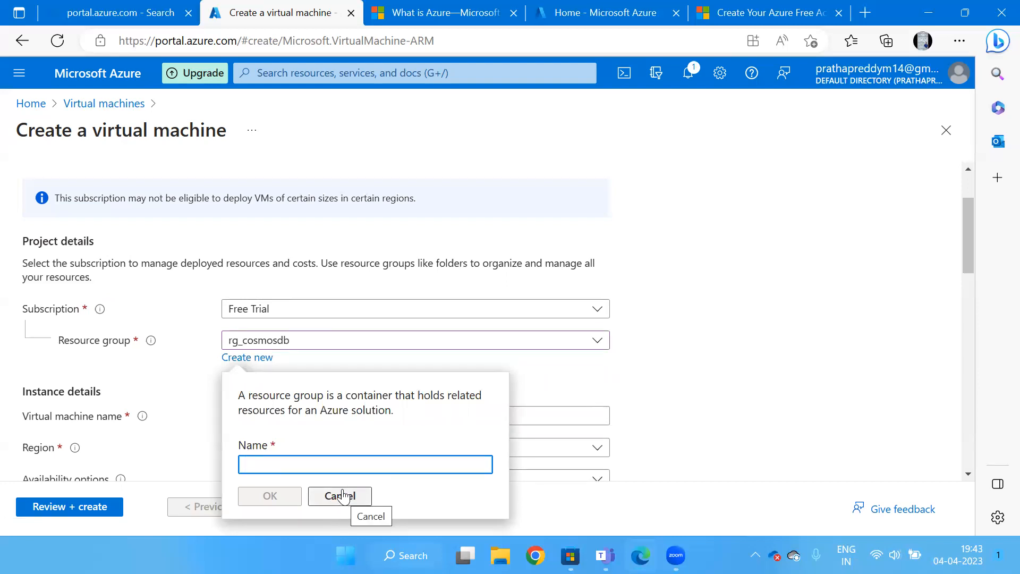
left_click(343, 497)
Step: Name the virtual machine vmtech1
scroll(382, 325, "down", 2)
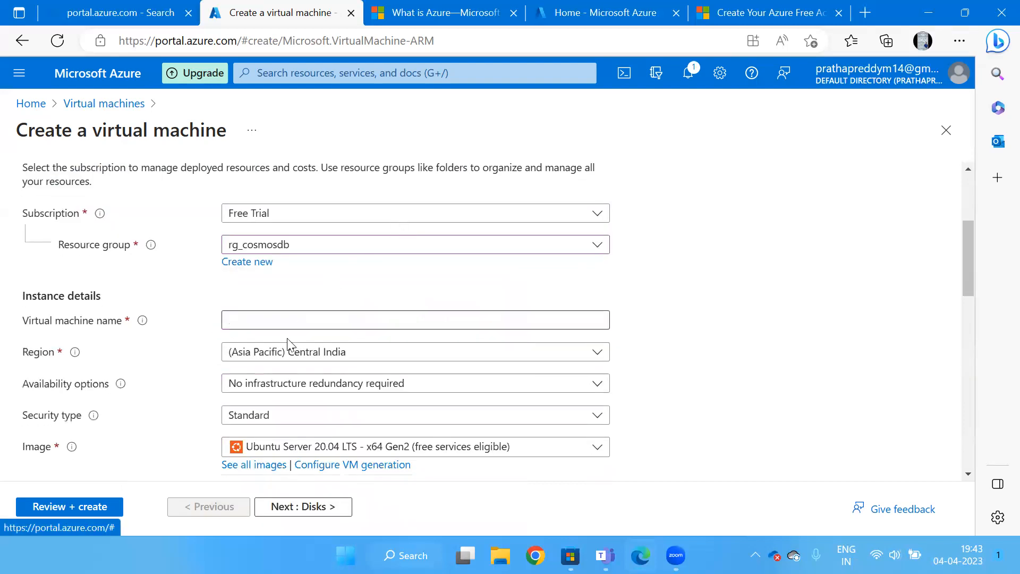
left_click(260, 319)
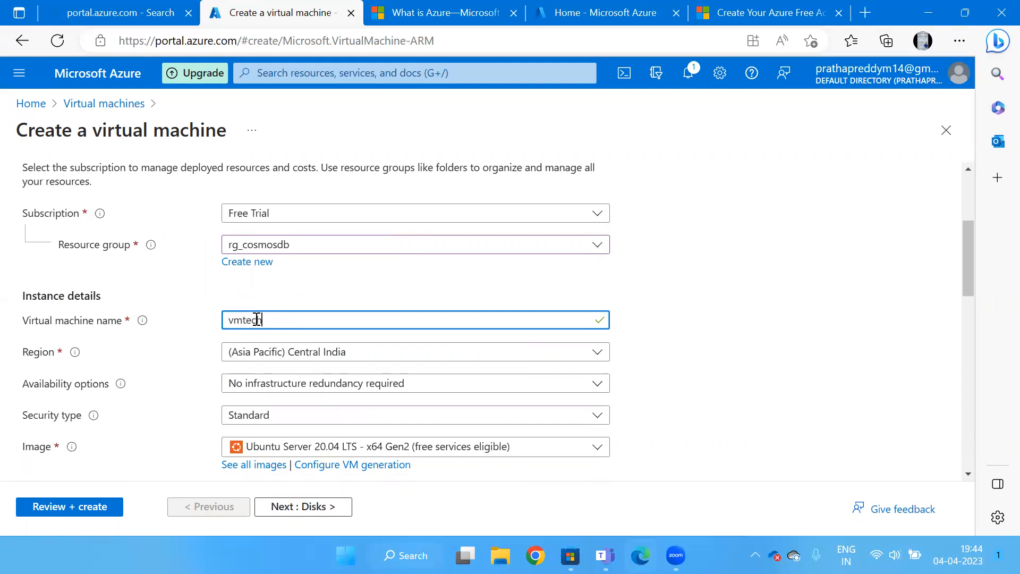
type("1")
Step: Look through the available regions and choose (Asia Pacific) Central India for the virtual machine
left_click(330, 364)
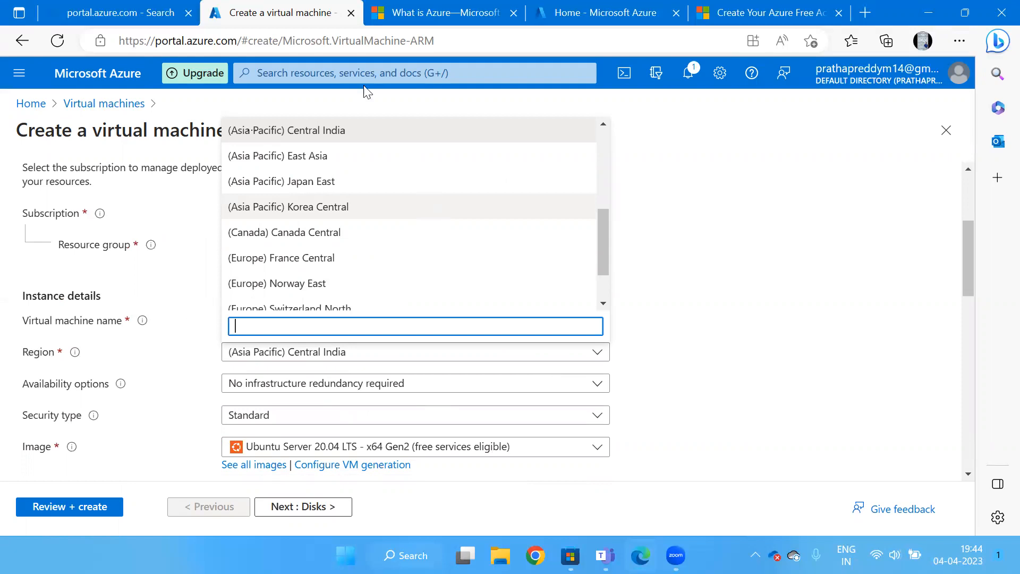
scroll(389, 216, "up", 1)
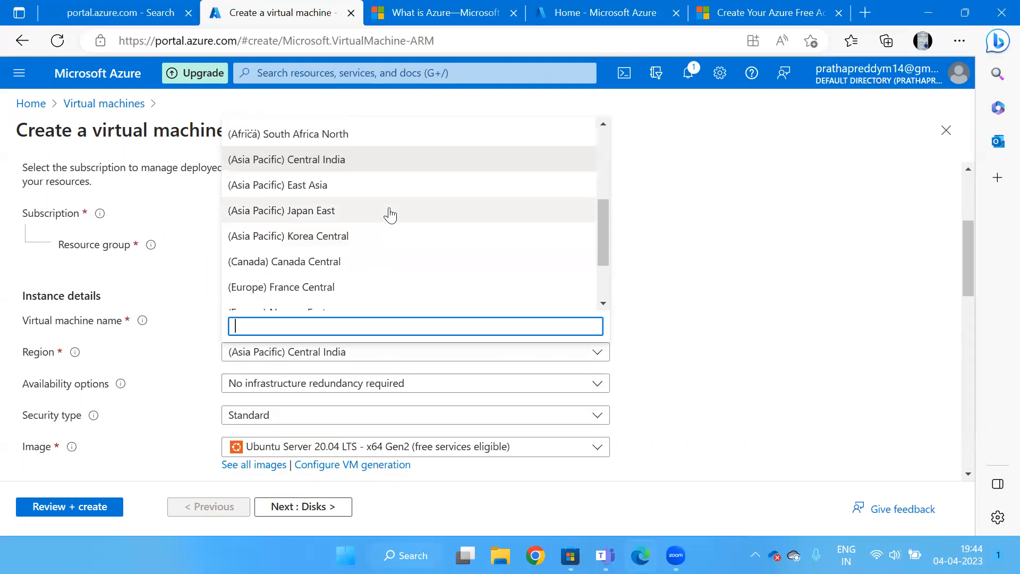
scroll(391, 214, "up", 3)
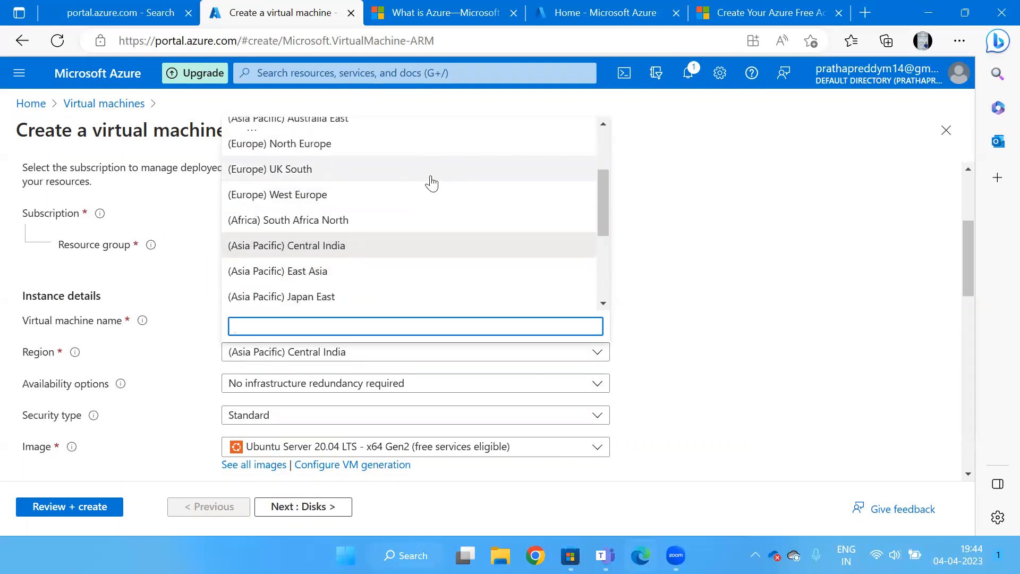
scroll(432, 183, "up", 3)
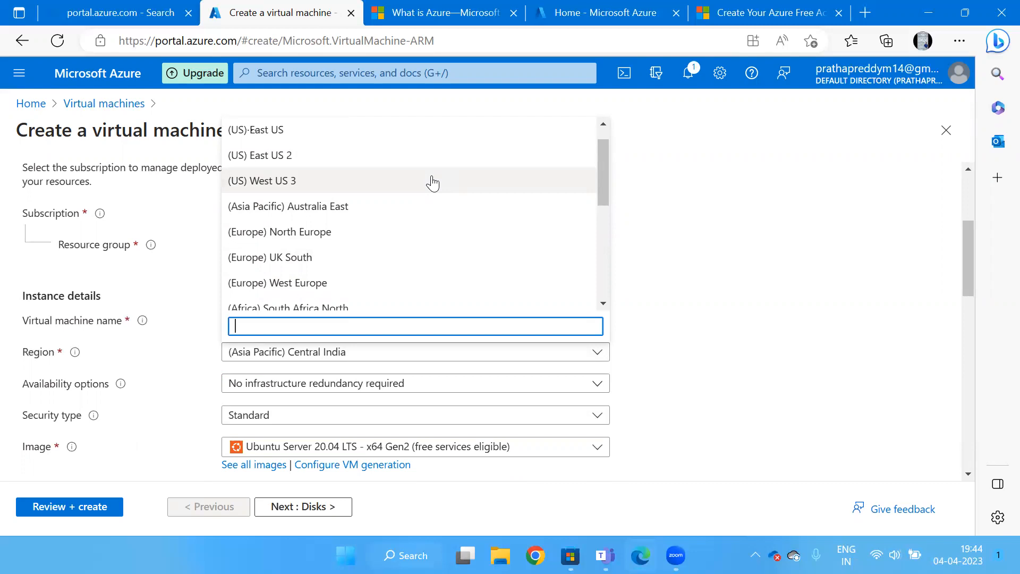
scroll(360, 258, "down", 1)
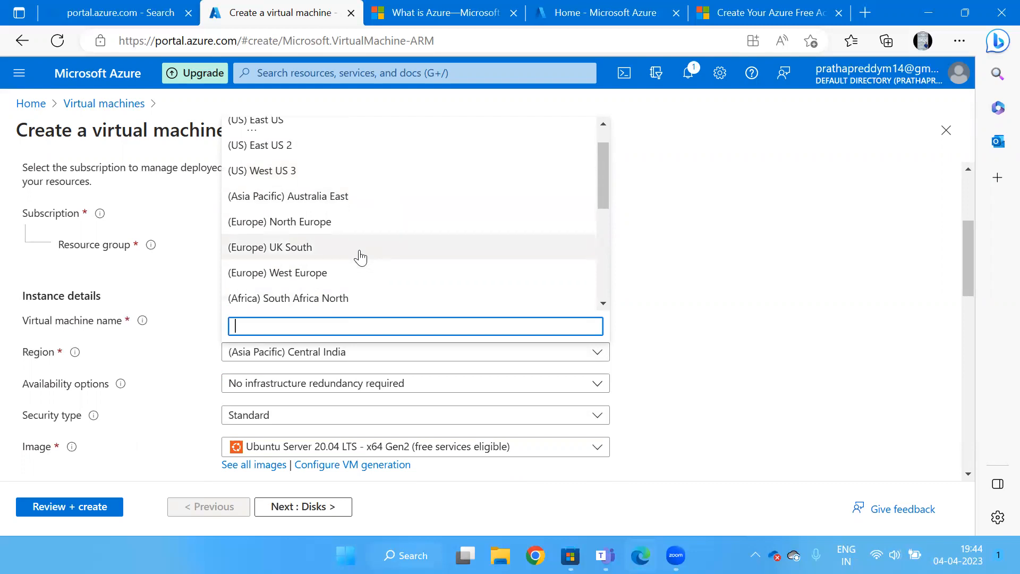
scroll(361, 258, "down", 2)
left_click(346, 275)
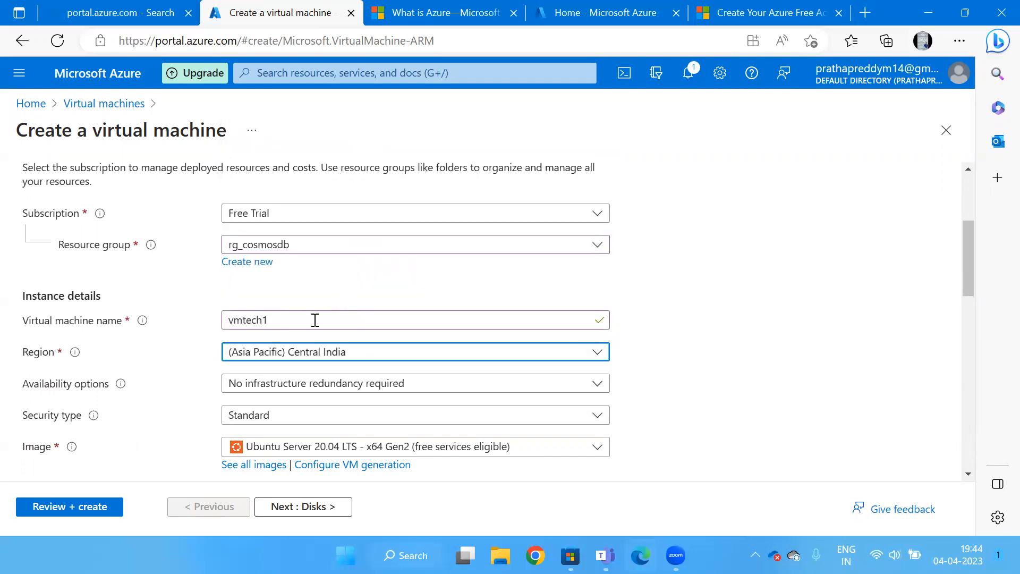
Step: Check the availability options and keep No infrastructure redundancy required
scroll(319, 372, "down", 1)
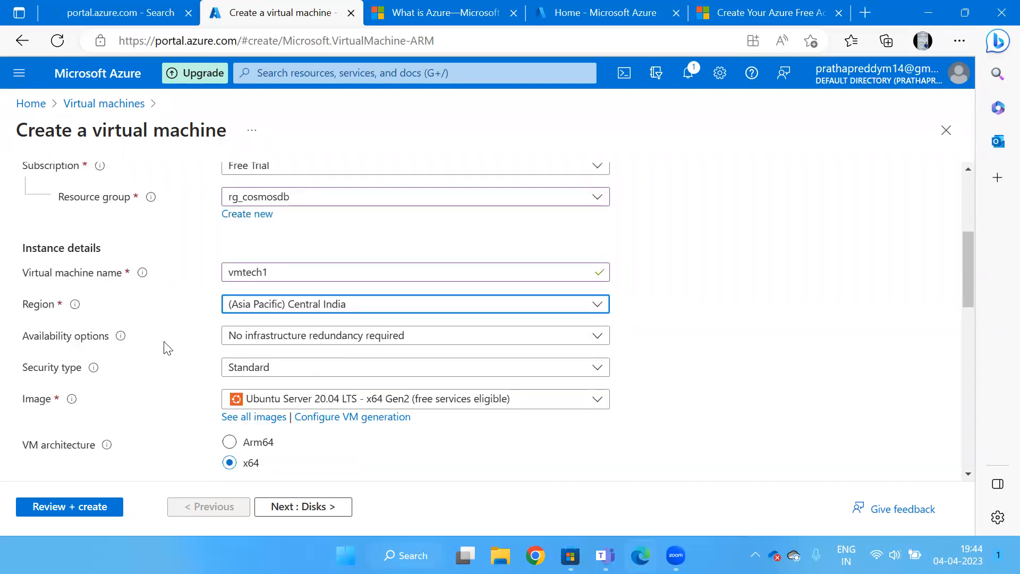
left_click(418, 339)
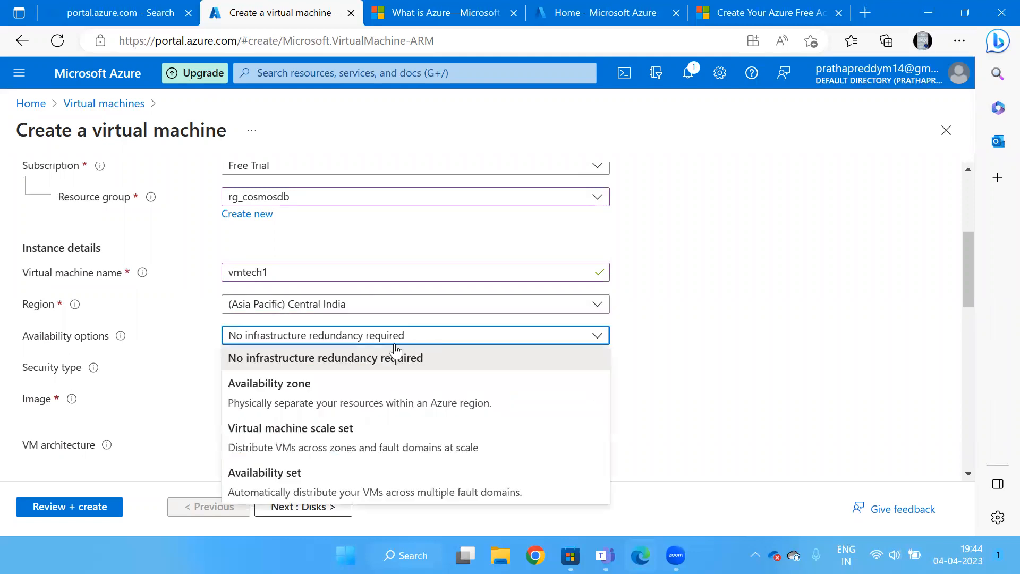
left_click(381, 336)
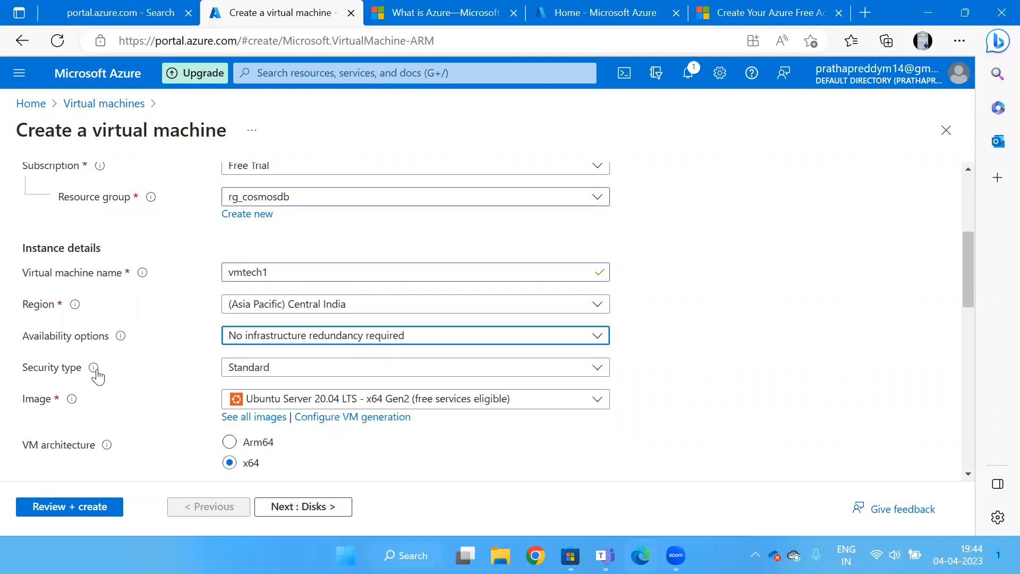
Step: Examine the available operating system images and the virtual machine's size and administrator account settings
left_click(595, 407)
scroll(396, 239, "down", 3)
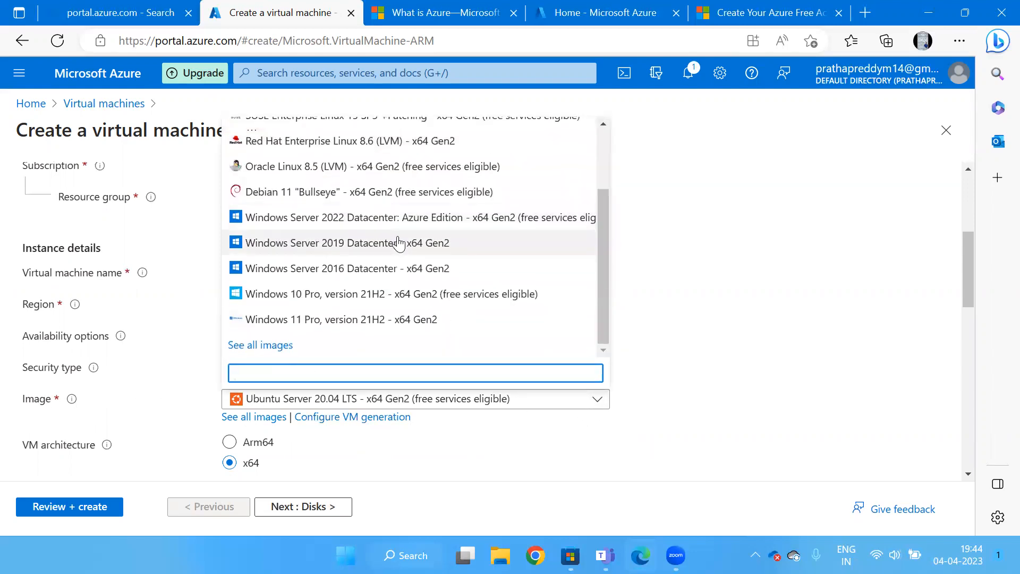
scroll(399, 243, "up", 2)
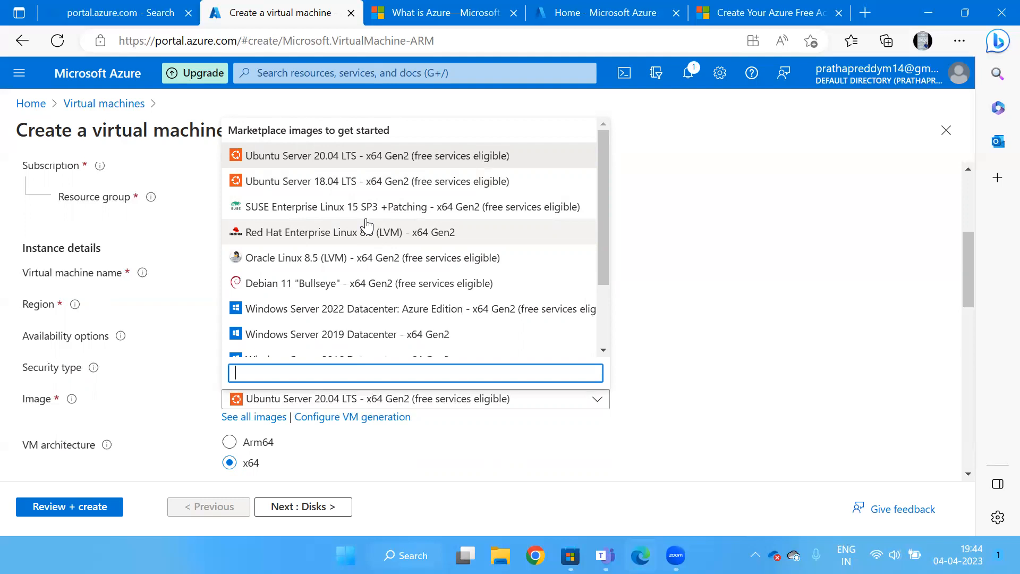
left_click(655, 304)
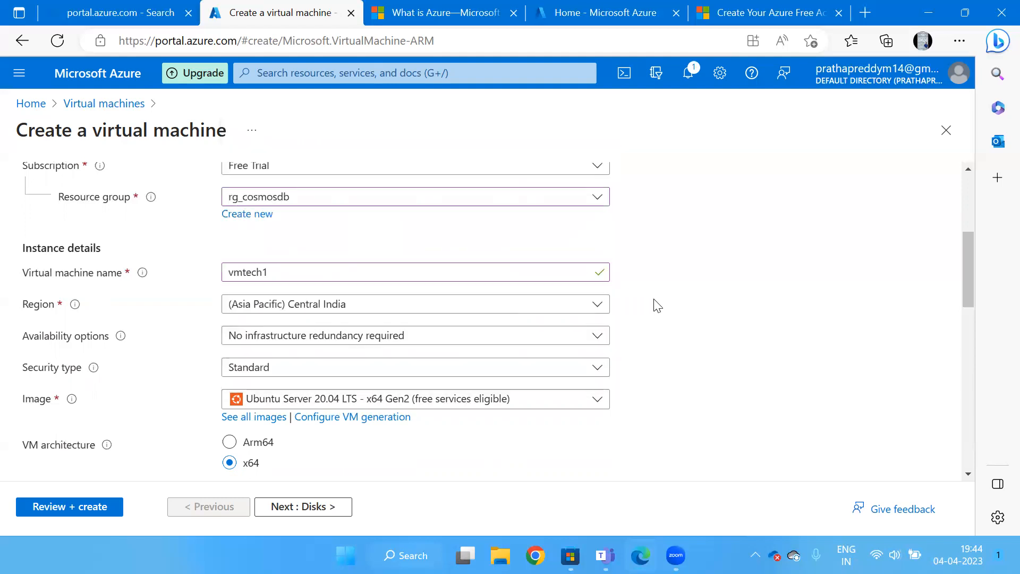
scroll(292, 308, "down", 2)
scroll(292, 309, "down", 5)
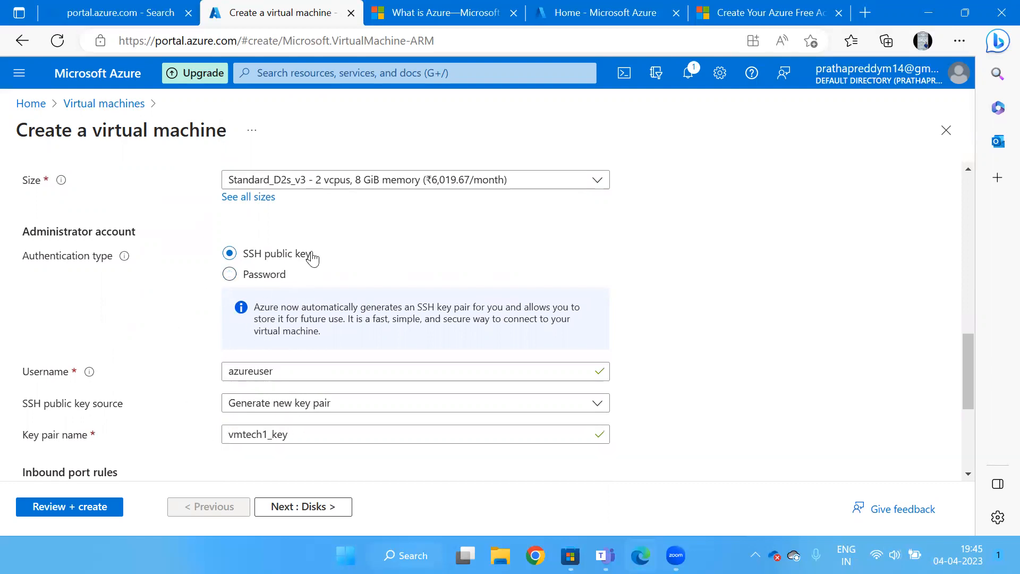
Step: Keep the default administrator account, inbound port rules and disk settings, and proceed to the virtual machine's networking settings
scroll(346, 327, "down", 3)
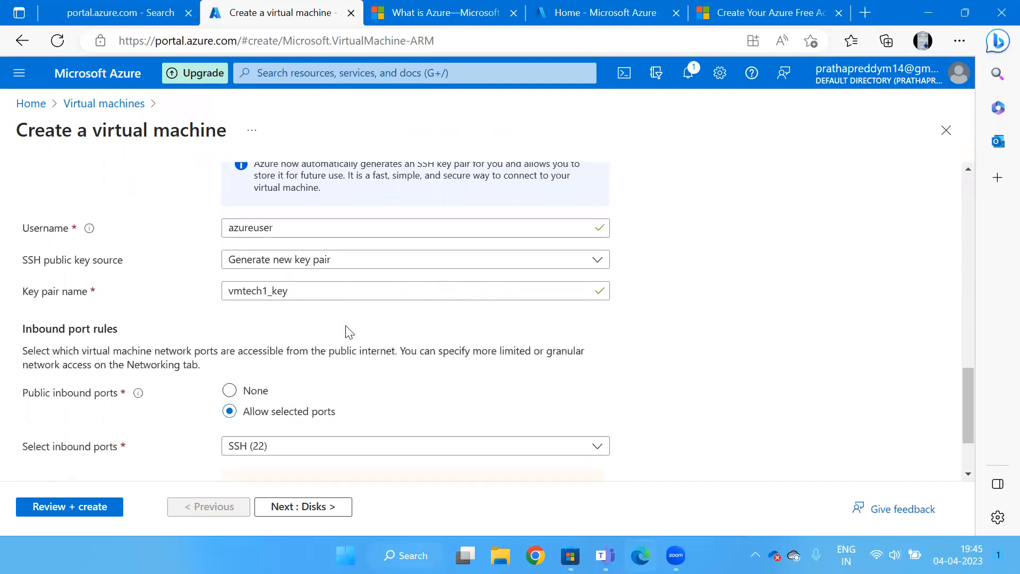
scroll(352, 329, "down", 1)
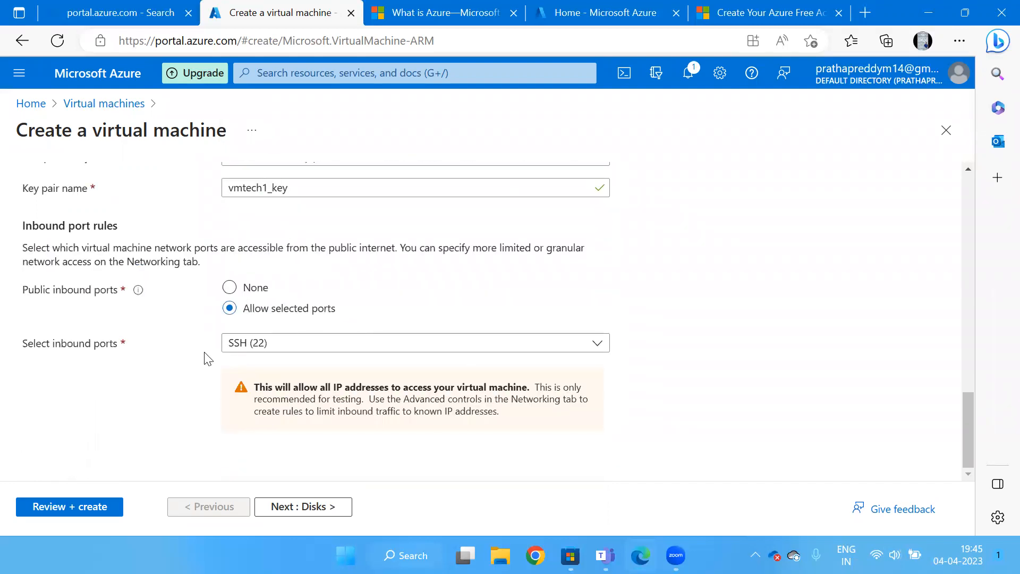
left_click(289, 509)
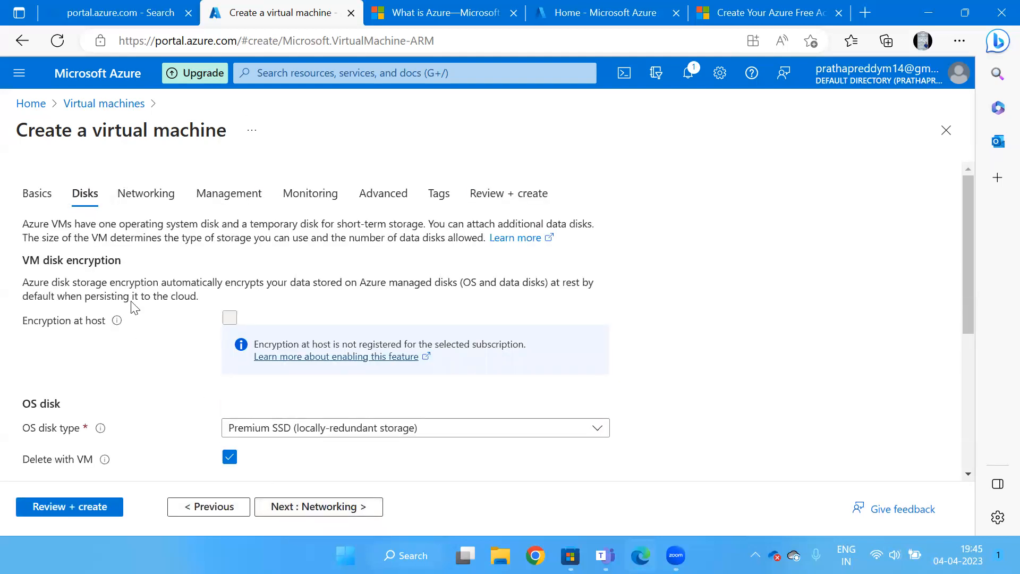
scroll(357, 376, "down", 5)
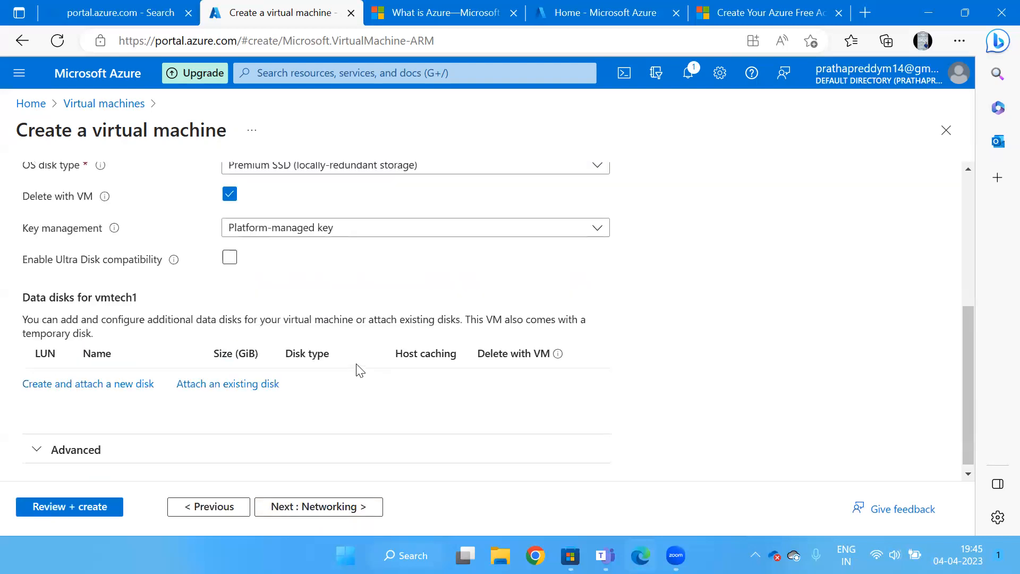
left_click(316, 510)
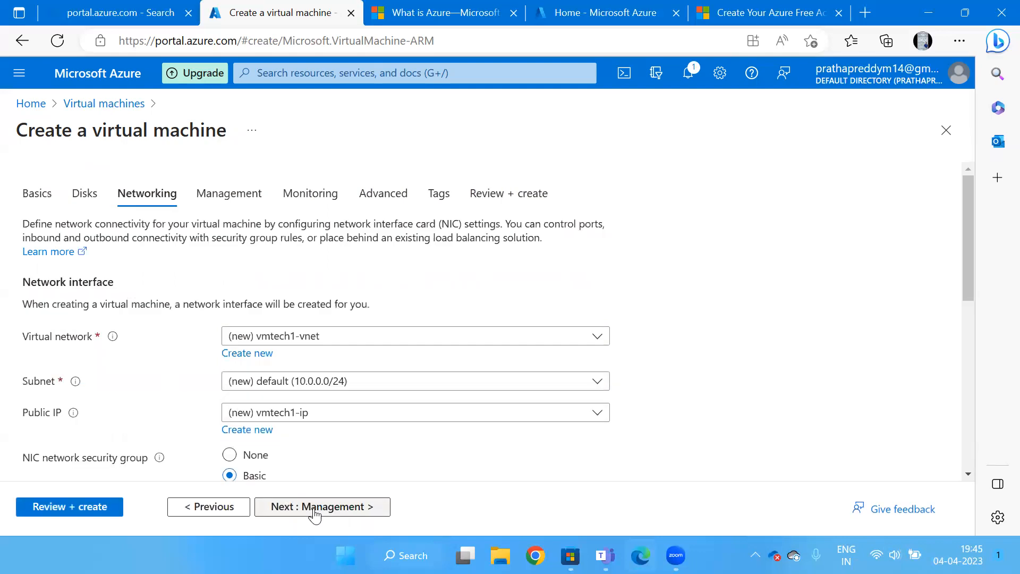
Step: Check the network interface and load balancing settings, keep their defaults, and proceed to the management options
scroll(272, 390, "down", 2)
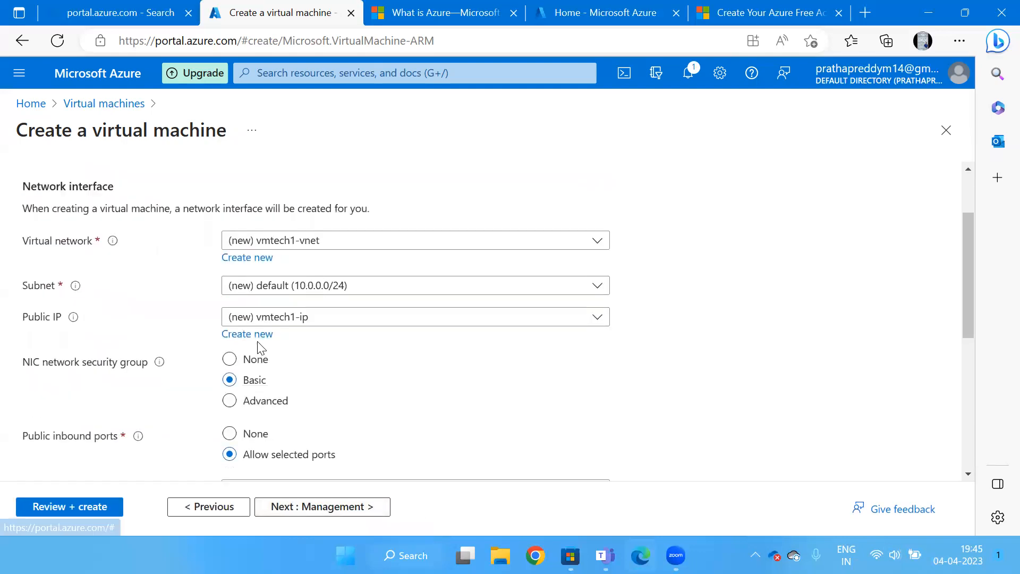
scroll(265, 330, "down", 6)
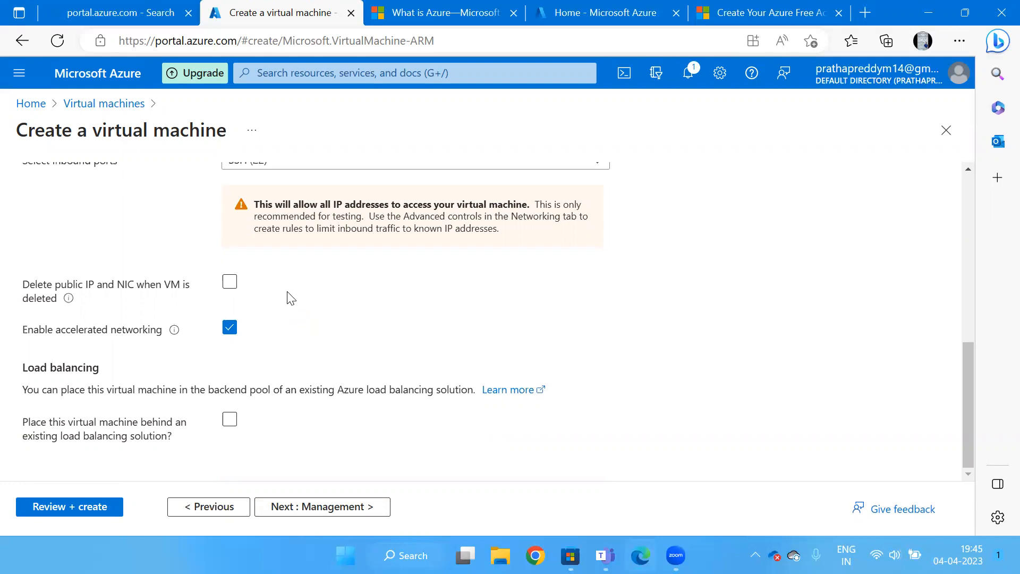
left_click(337, 509)
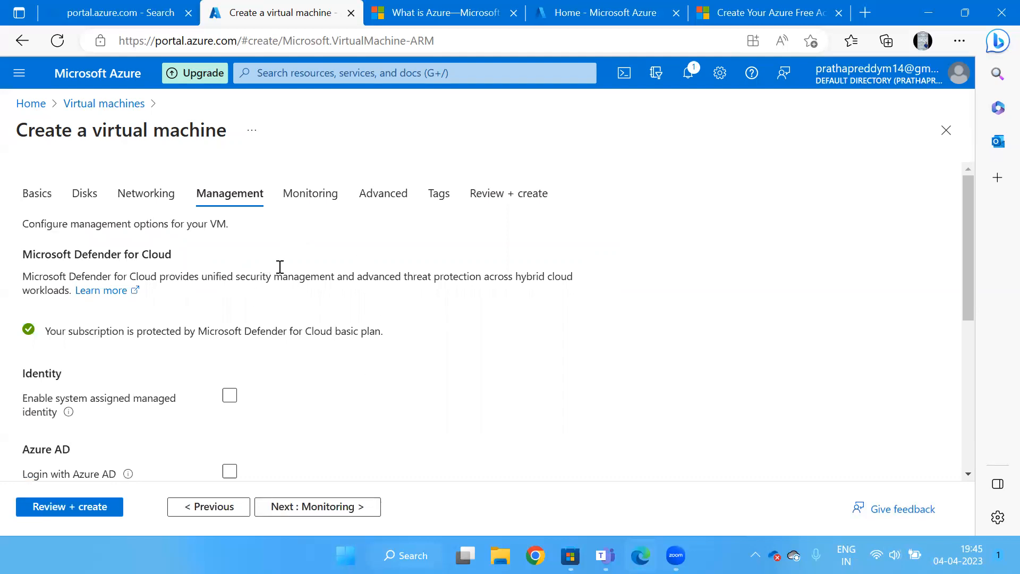
Step: Check the identity, Azure AD, auto-shutdown, backup and guest OS update options, keep their defaults, and proceed to monitoring
scroll(337, 393, "down", 2)
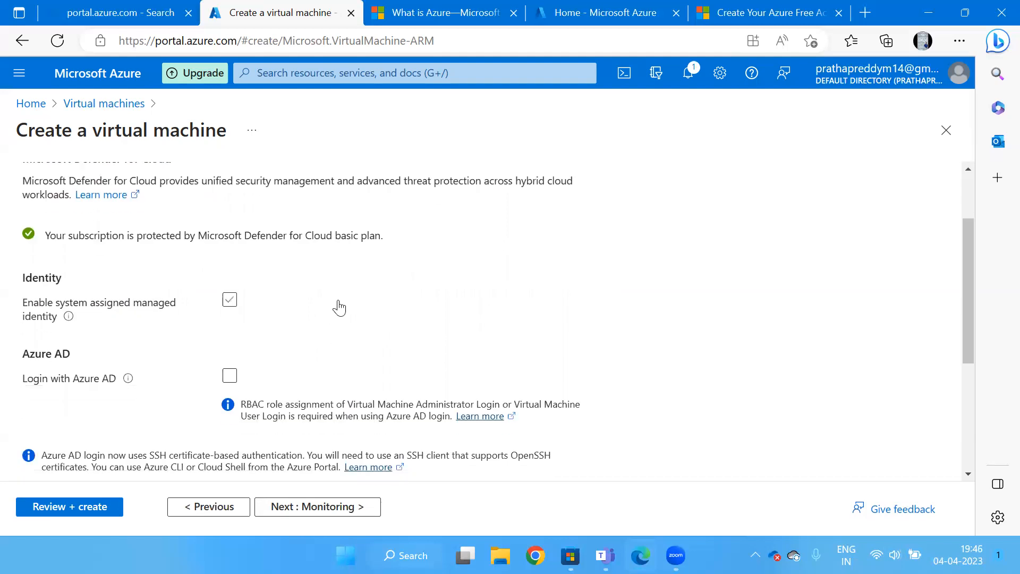
scroll(337, 305, "down", 2)
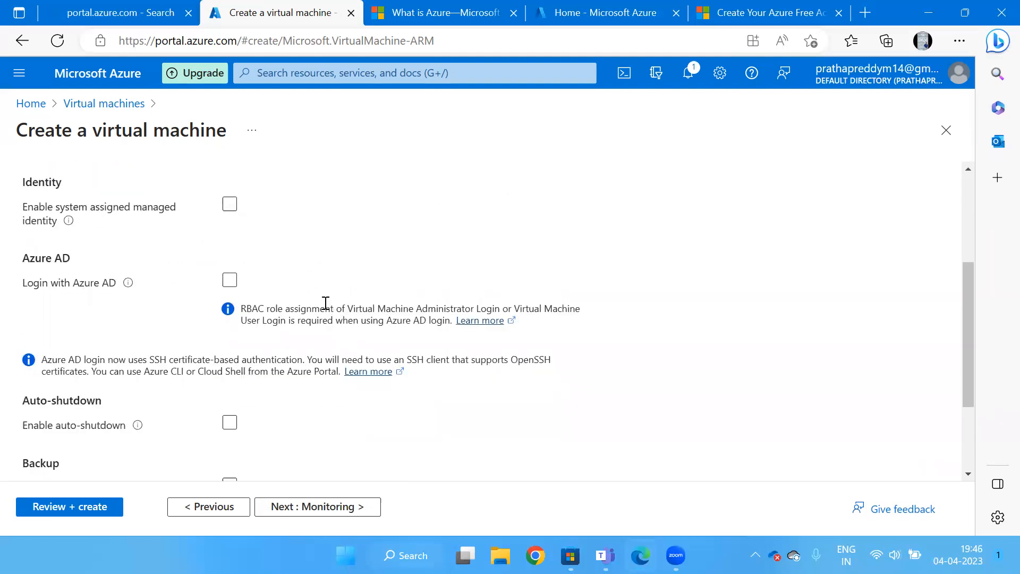
scroll(325, 304, "down", 3)
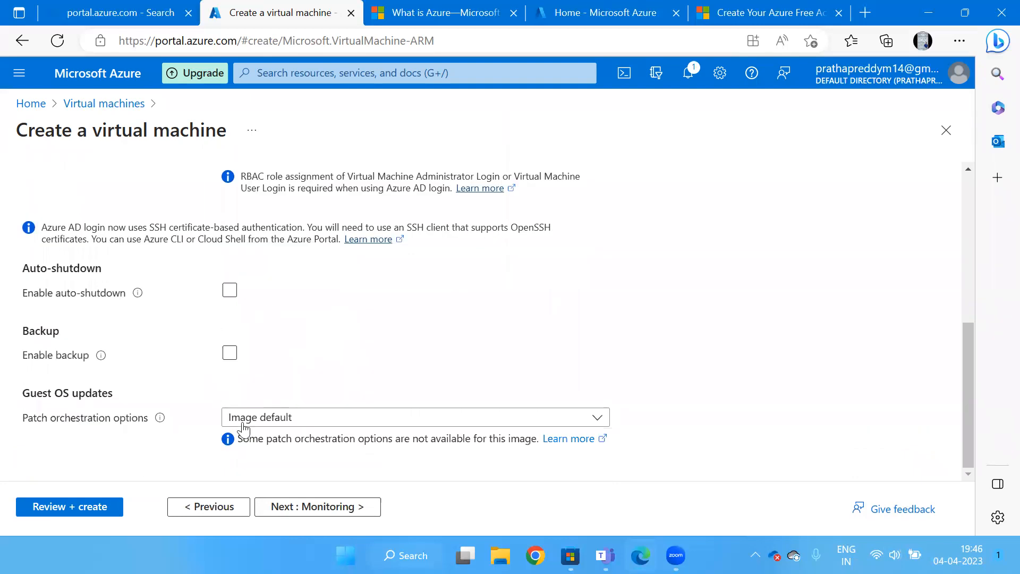
scroll(287, 249, "up", 5)
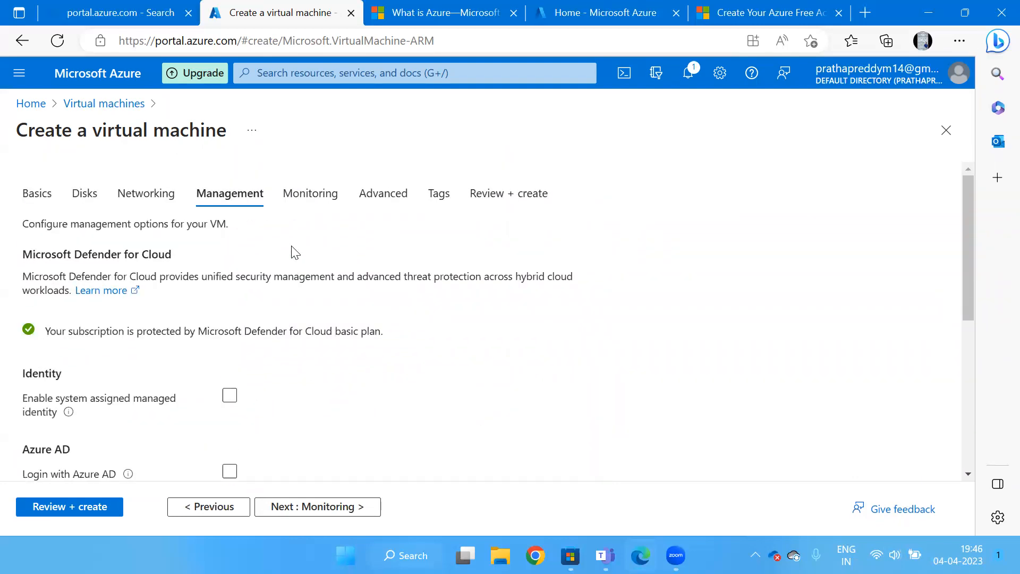
scroll(298, 362, "down", 4)
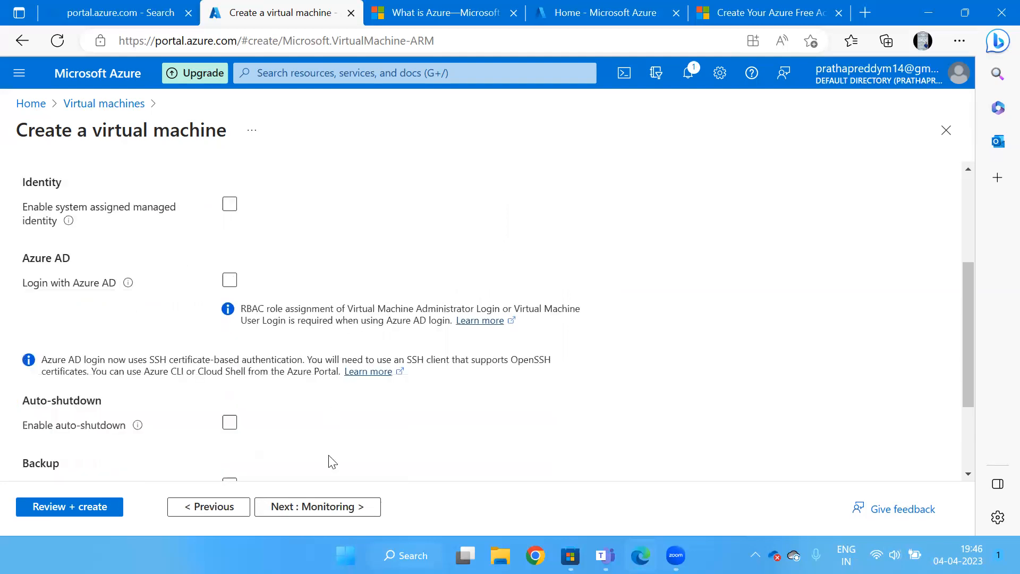
left_click(311, 507)
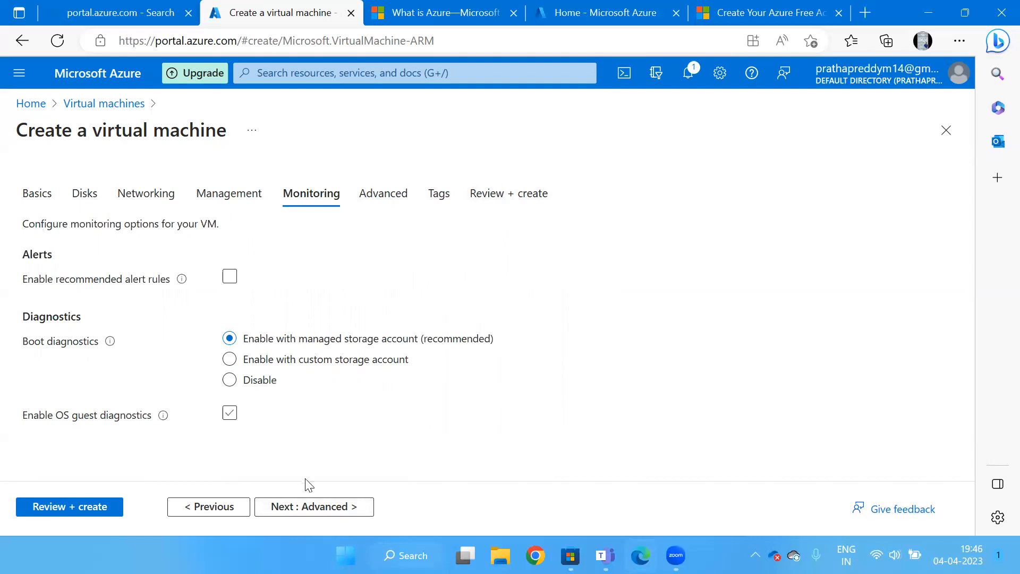
Step: Accept the default monitoring, advanced and tag settings and proceed to the final review of the virtual machine
left_click(313, 510)
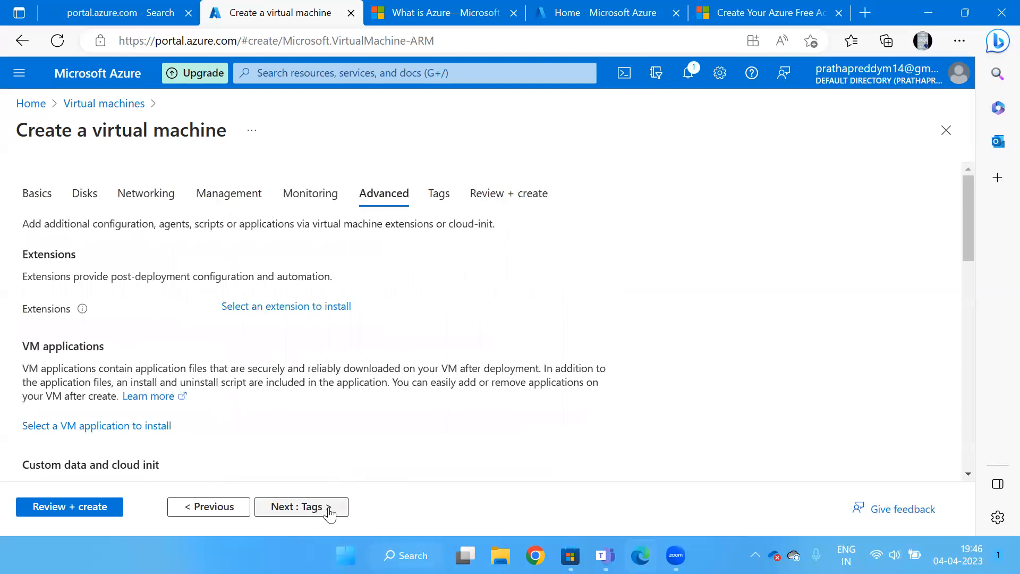
left_click(329, 512)
left_click(329, 508)
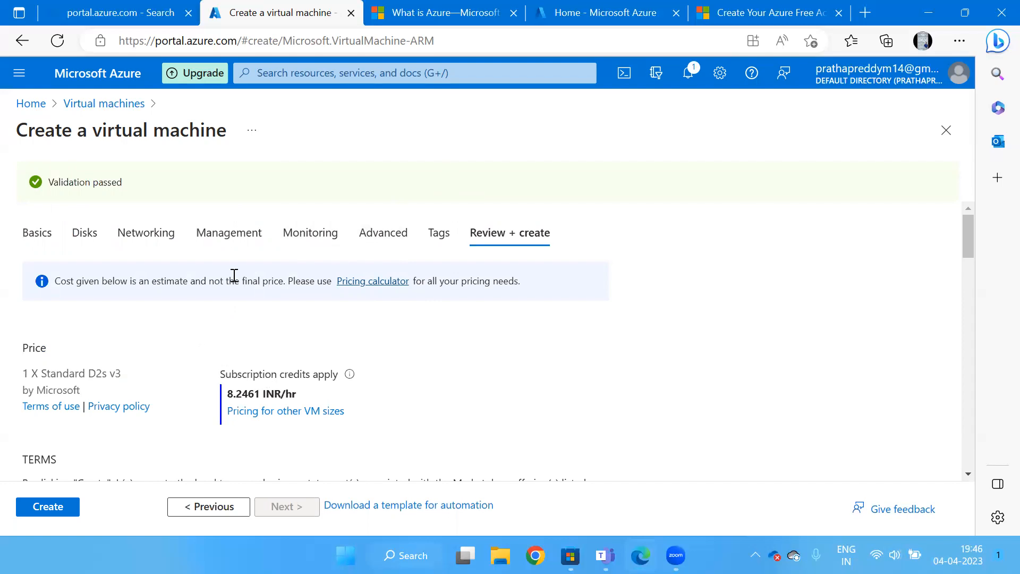
Step: Review the price, terms and configuration summary, and create the virtual machine while downloading the private key of its new key pair
scroll(234, 276, "down", 2)
scroll(375, 276, "up", 2)
scroll(208, 329, "down", 1)
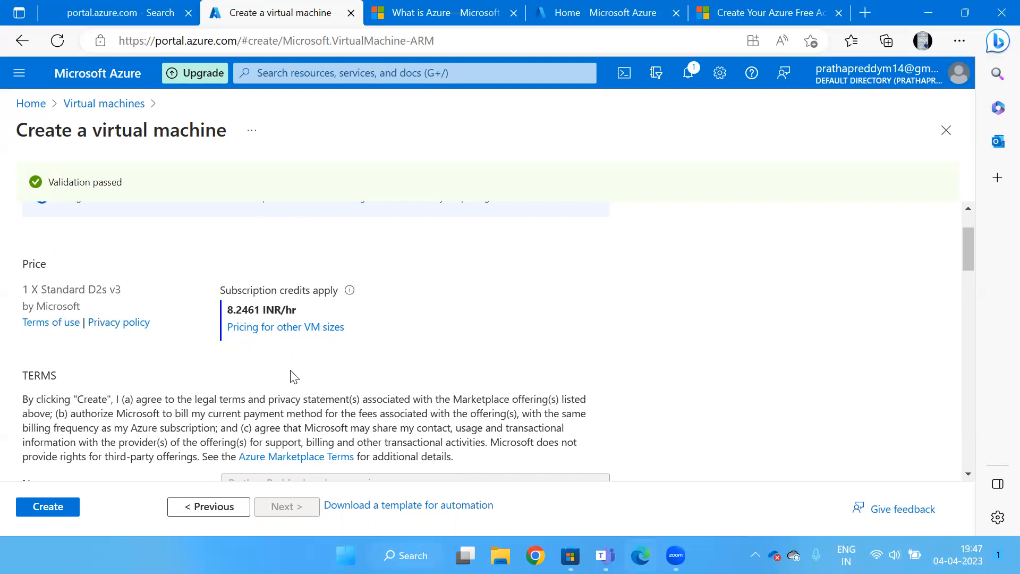
scroll(287, 330, "down", 4)
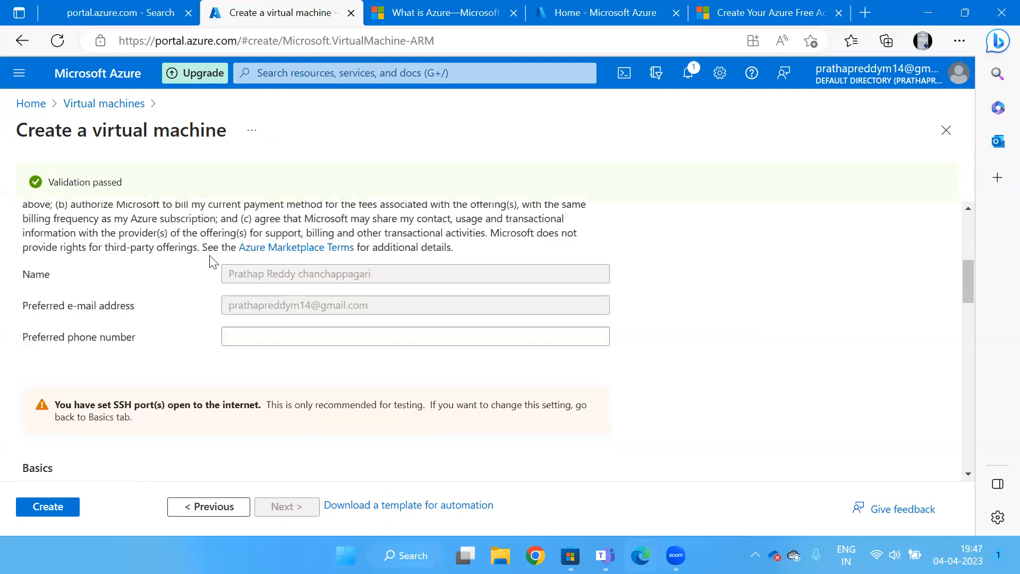
scroll(213, 260, "down", 10)
scroll(297, 303, "down", 6)
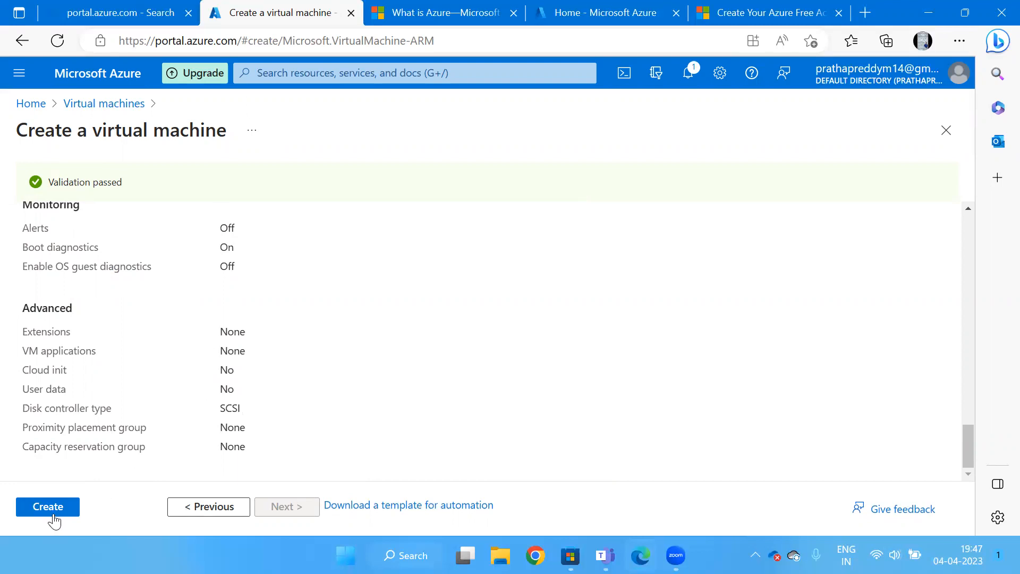
left_click(49, 513)
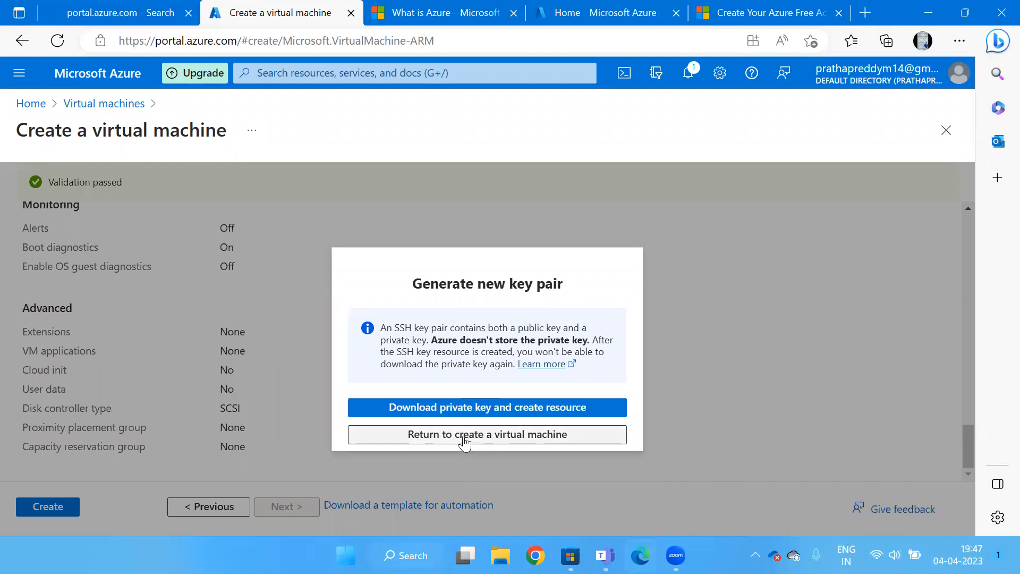
left_click(472, 407)
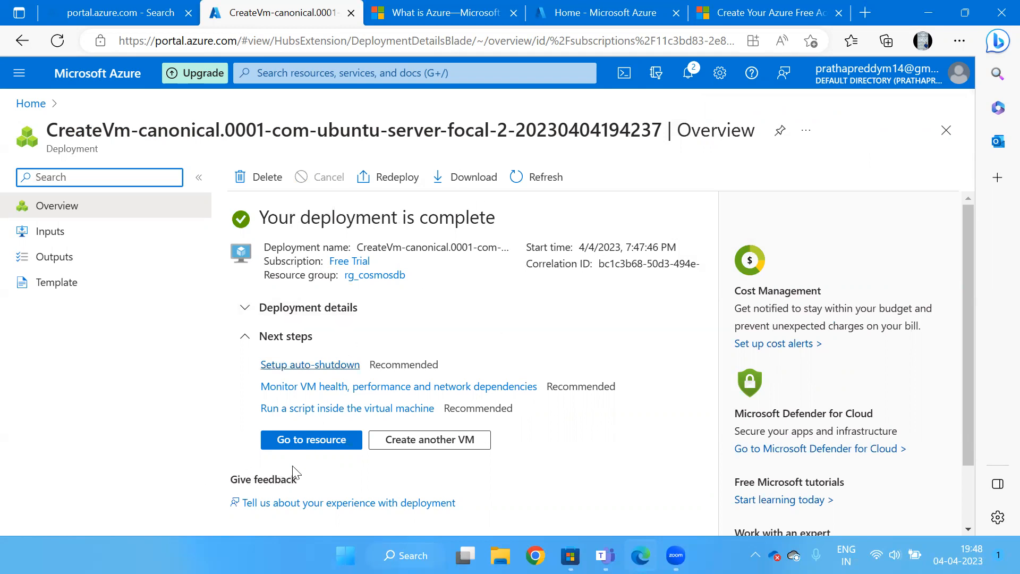
Step: Open the deployed vmtech1 resource and examine the properties on its overview page
left_click(306, 449)
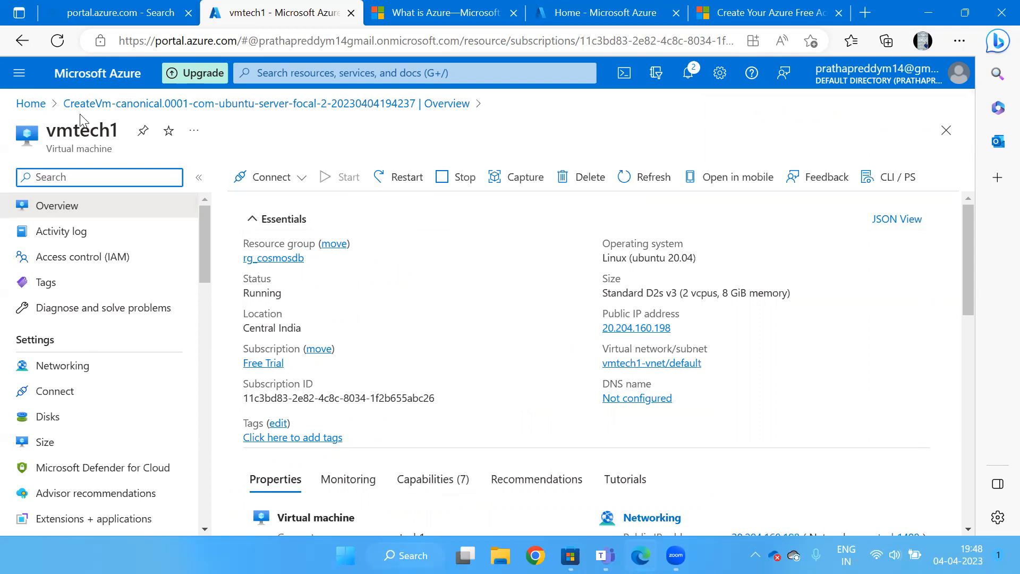
scroll(492, 367, "down", 8)
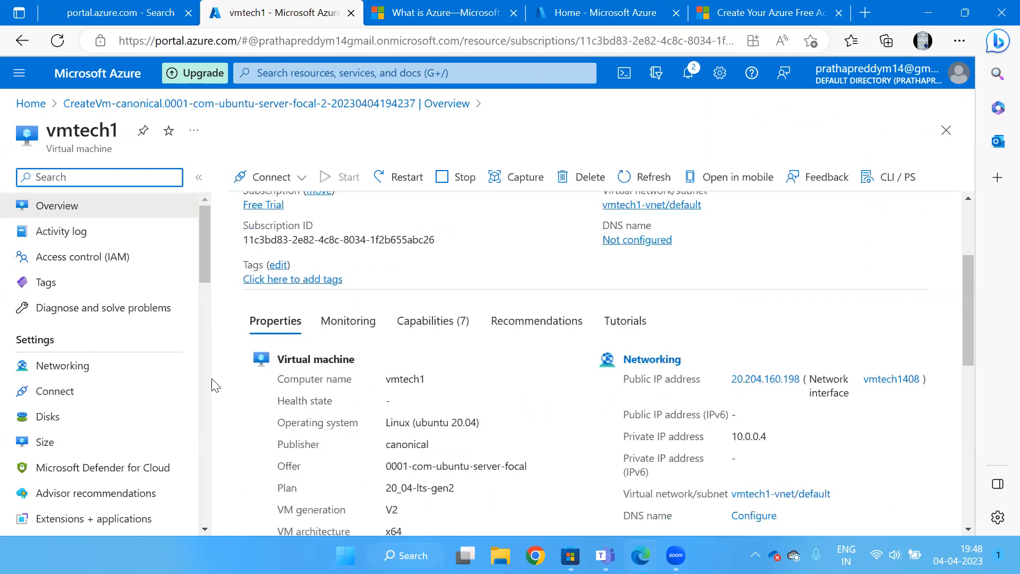
scroll(310, 354, "down", 2)
scroll(91, 351, "down", 10)
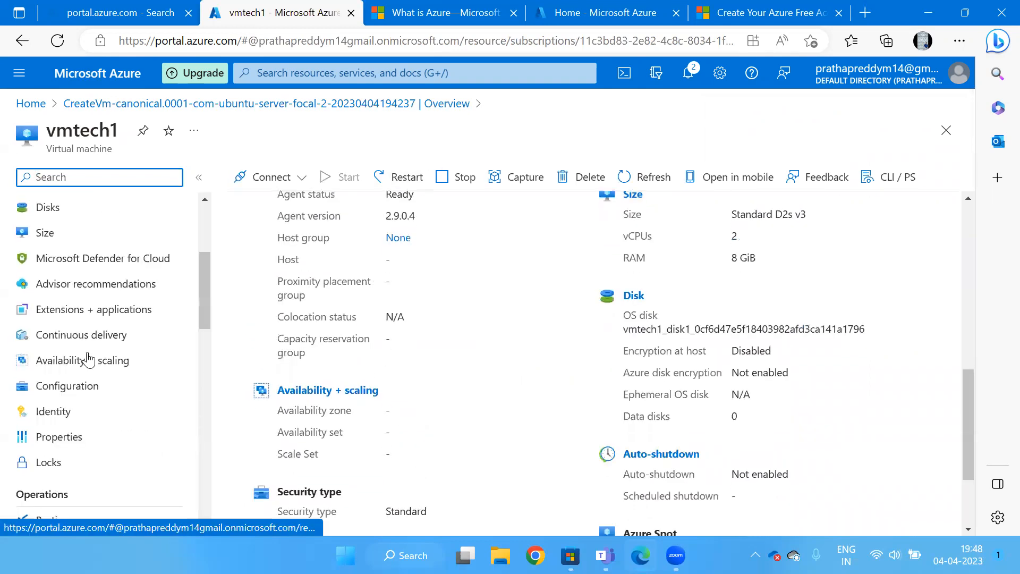
Step: Look through the settings, operations, monitoring and automation options available for vmtech1
scroll(96, 347, "down", 3)
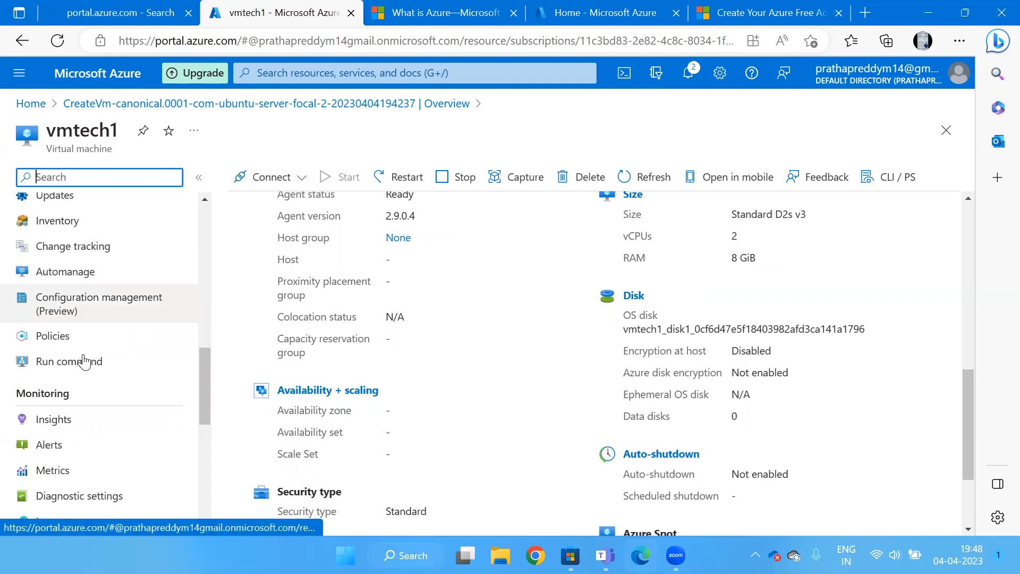
scroll(98, 348, "down", 3)
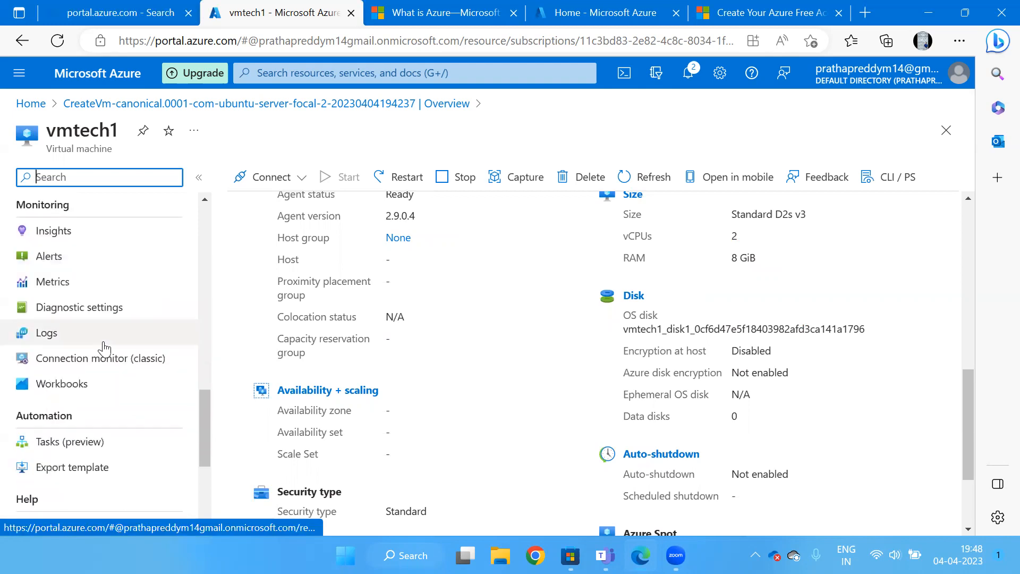
scroll(103, 349, "down", 3)
scroll(112, 344, "up", 18)
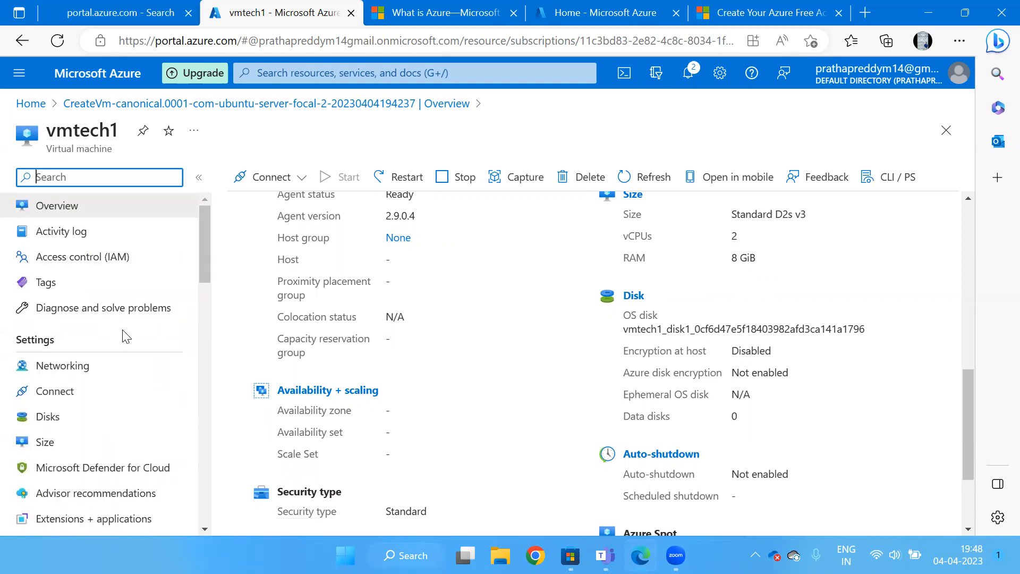
scroll(110, 384, "down", 4)
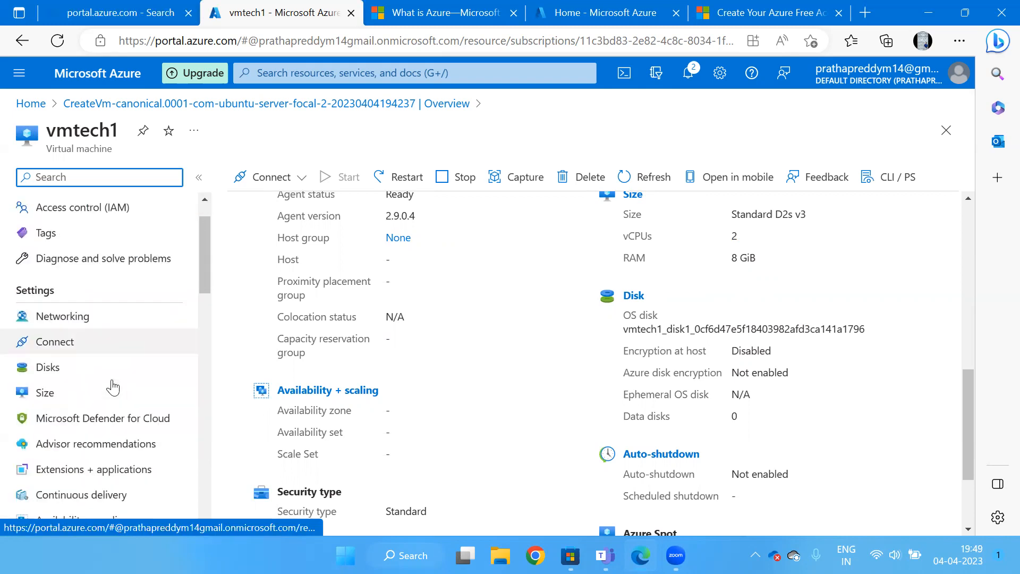
scroll(113, 387, "down", 6)
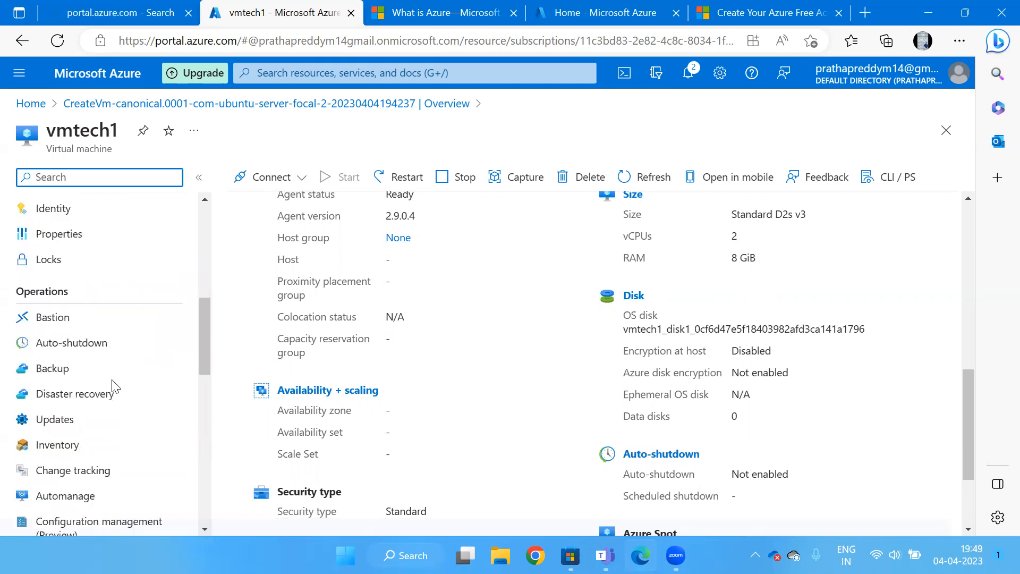
scroll(112, 388, "down", 3)
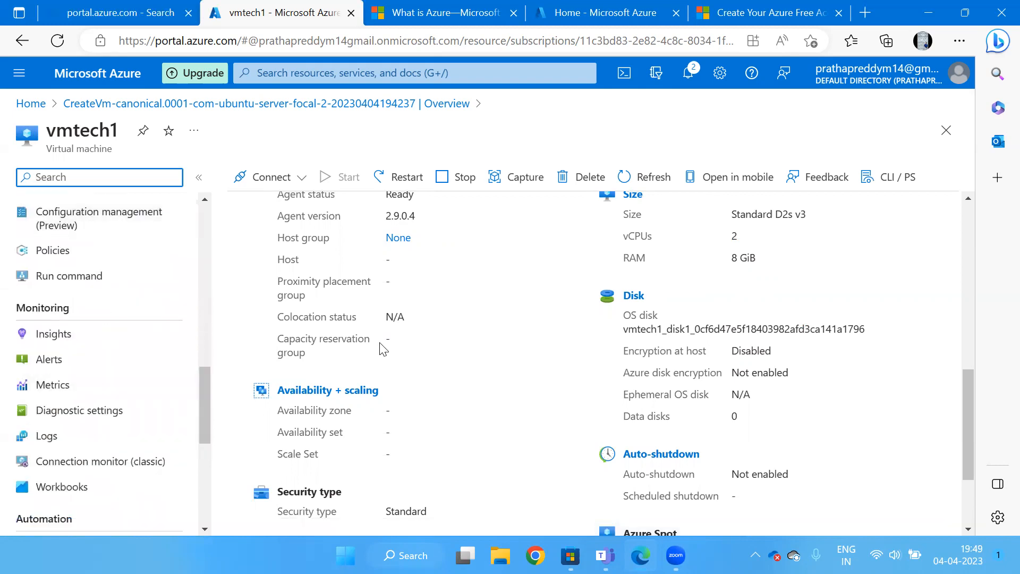
scroll(383, 350, "down", 3)
Step: Examine vmtech1's essentials and its operating system, networking, size and disk properties
scroll(383, 349, "up", 8)
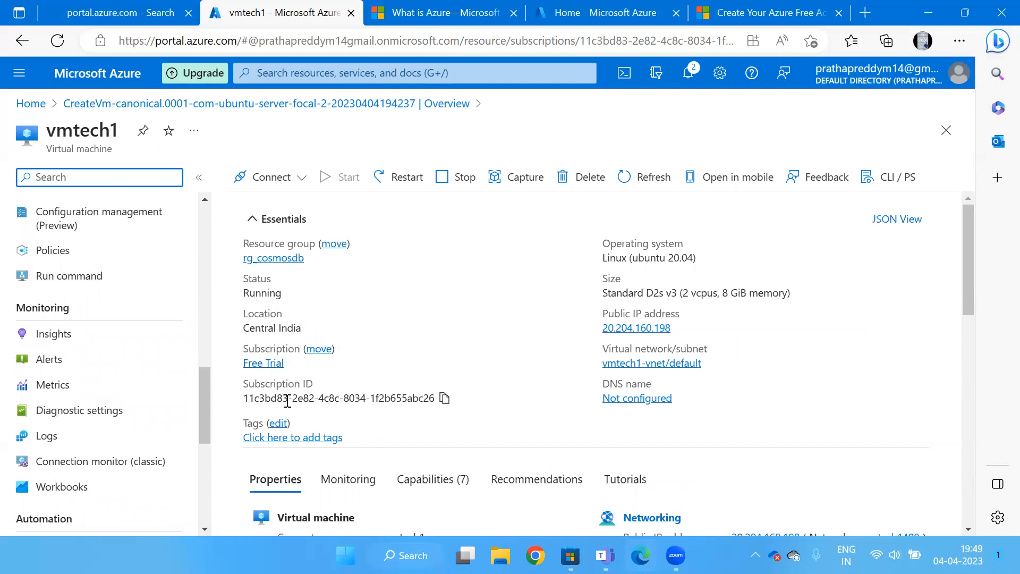
scroll(458, 345, "down", 3)
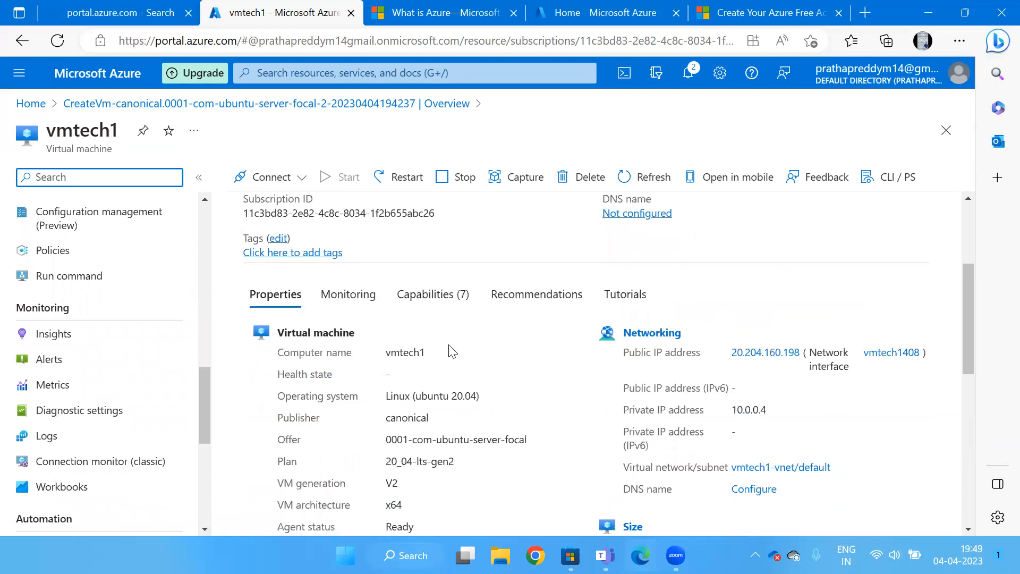
scroll(333, 308, "down", 1)
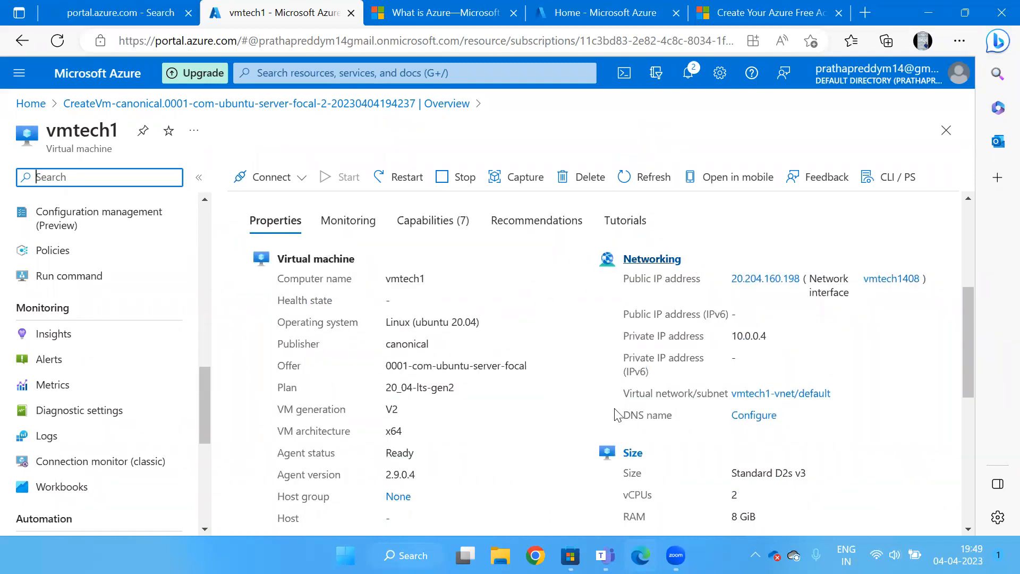
scroll(621, 409, "down", 1)
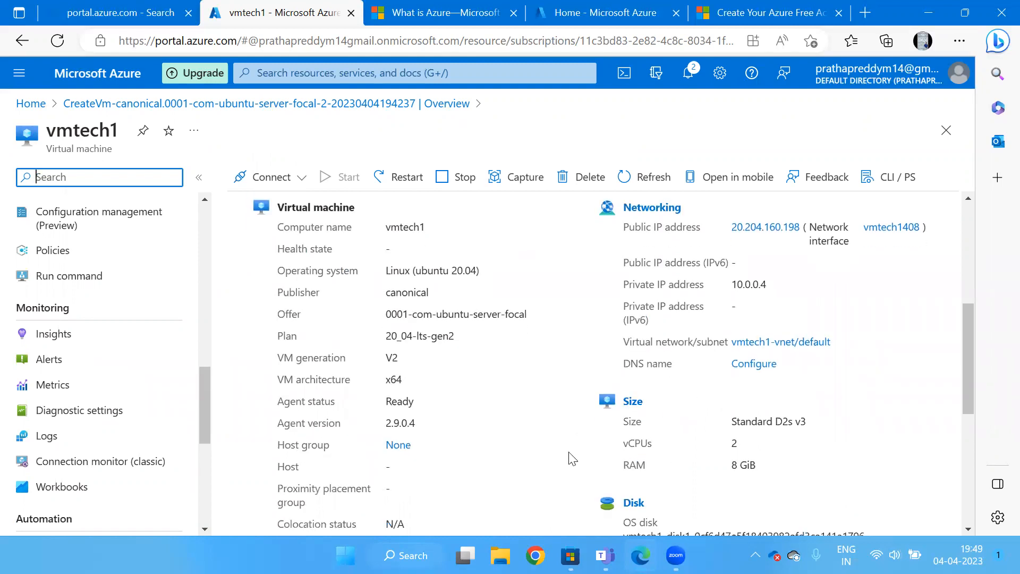
scroll(744, 451, "down", 2)
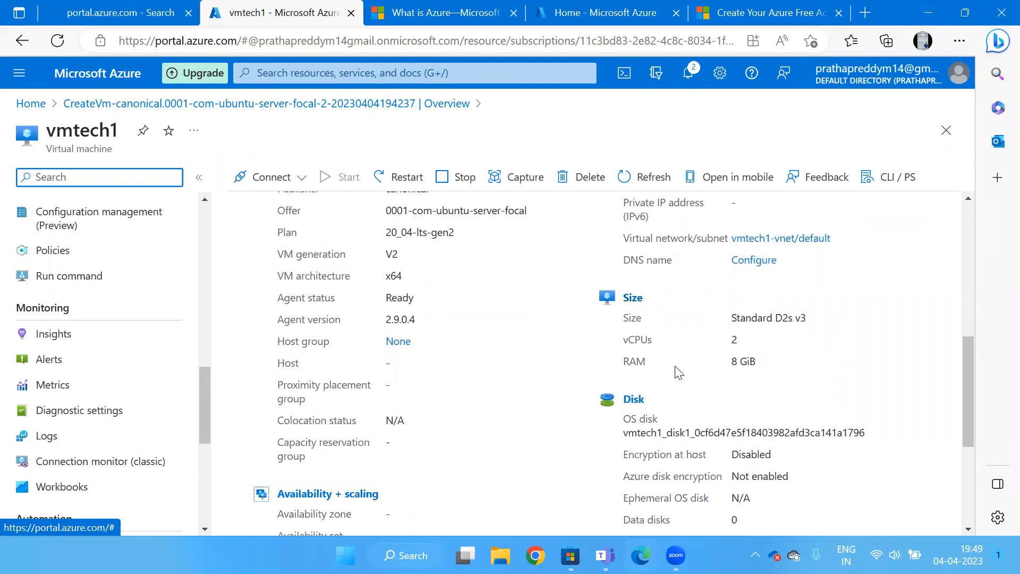
Step: Examine vmtech1's availability, security type, extensions, auto-shutdown and Azure Spot properties, along with its automation and help options
scroll(654, 372, "down", 2)
scroll(396, 400, "down", 2)
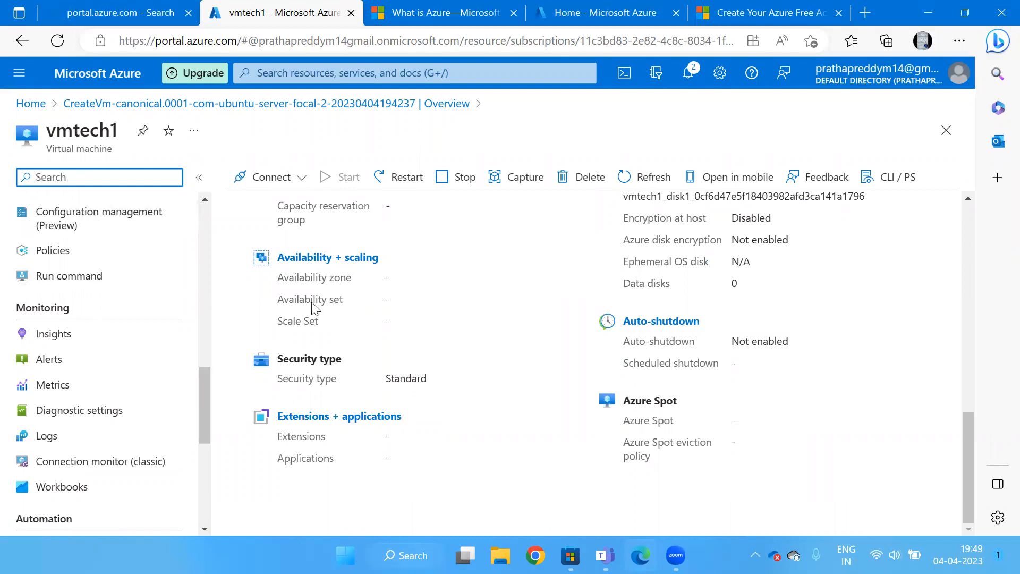
scroll(79, 329, "down", 4)
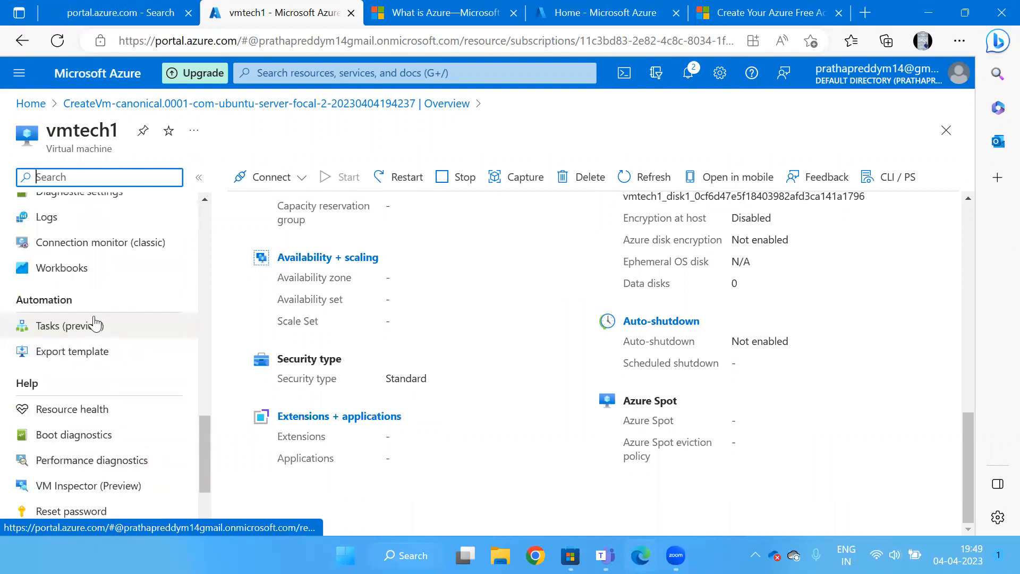
scroll(130, 296, "up", 15)
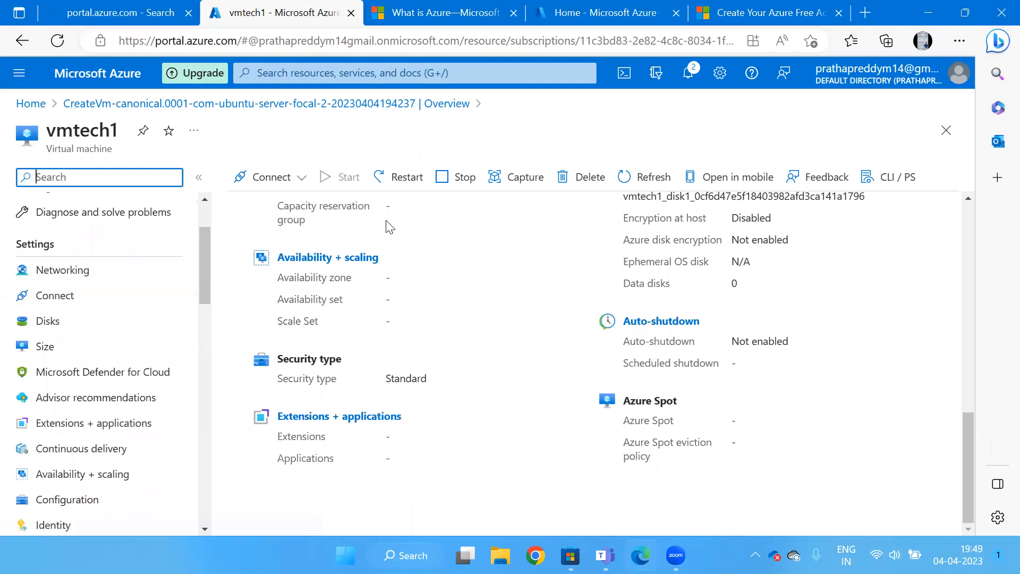
scroll(389, 227, "up", 10)
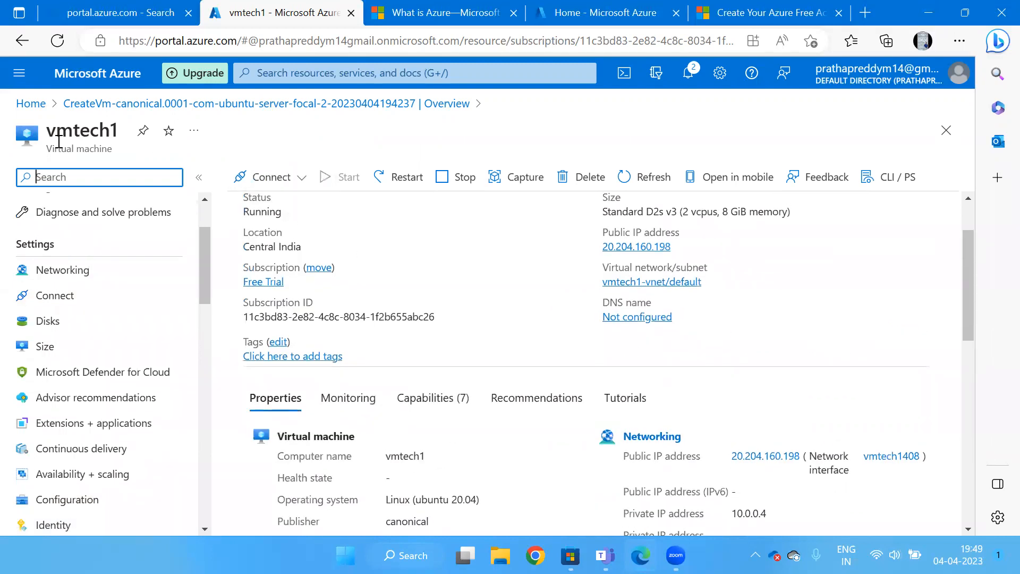
Step: Return to the portal home page and reopen the vmtech1 virtual machine from the recent resources
left_click(30, 103)
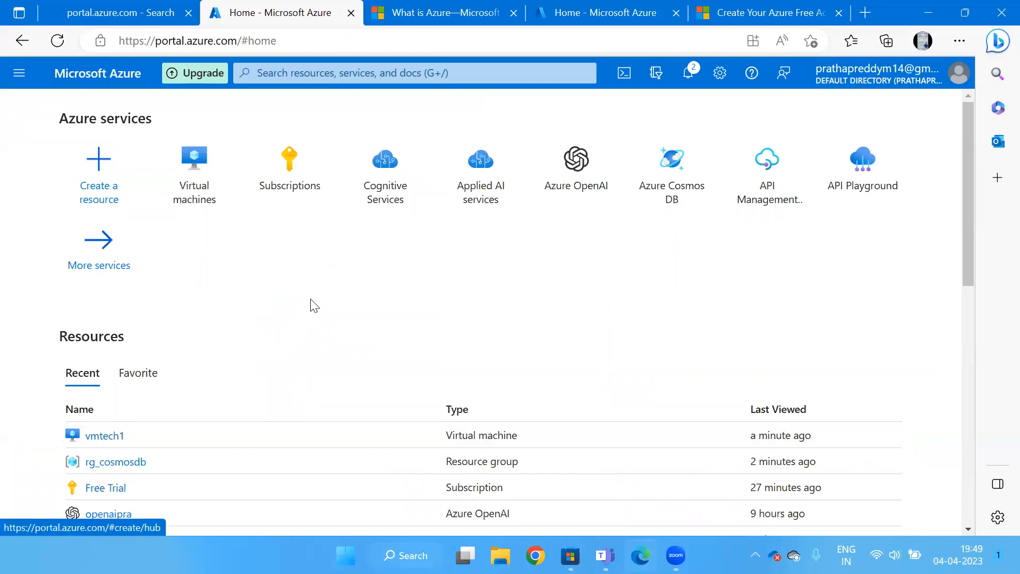
scroll(314, 306, "down", 1)
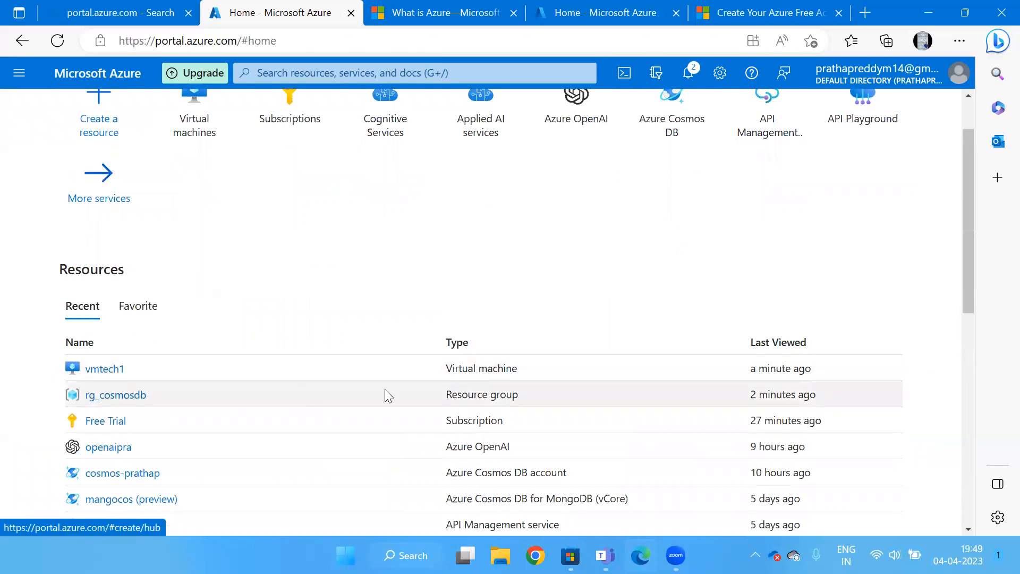
left_click(100, 371)
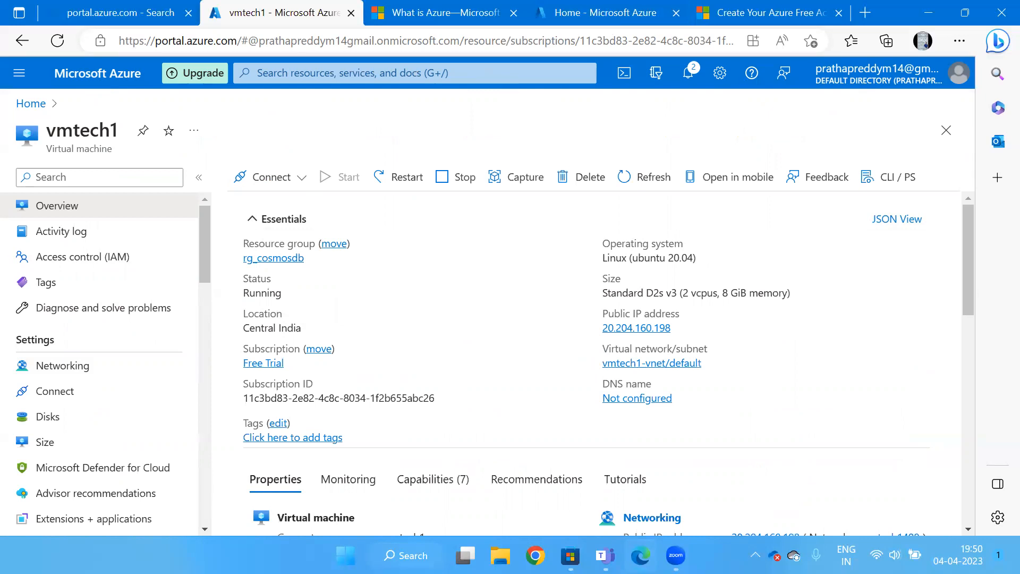
left_click(676, 555)
left_click(702, 479)
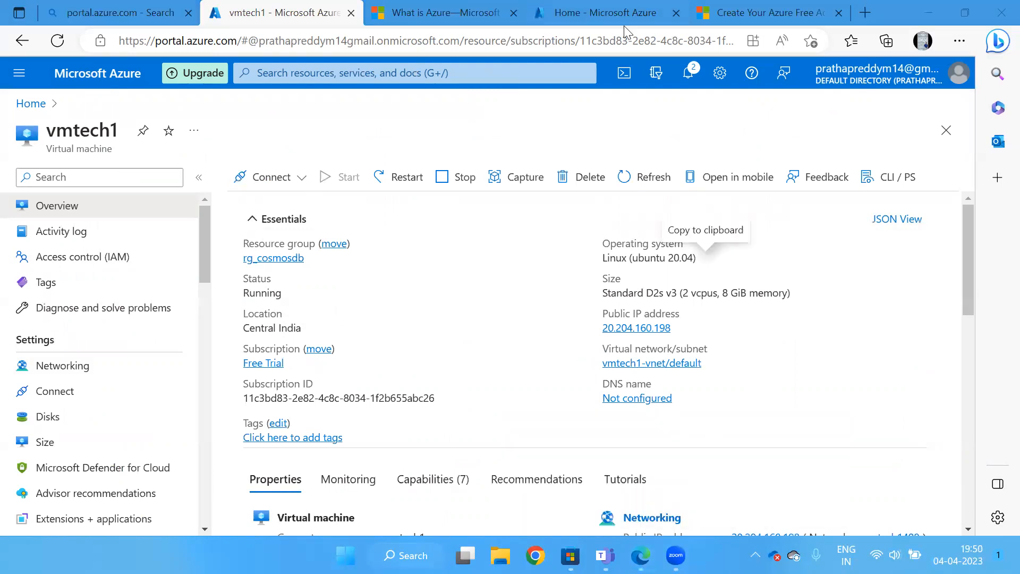